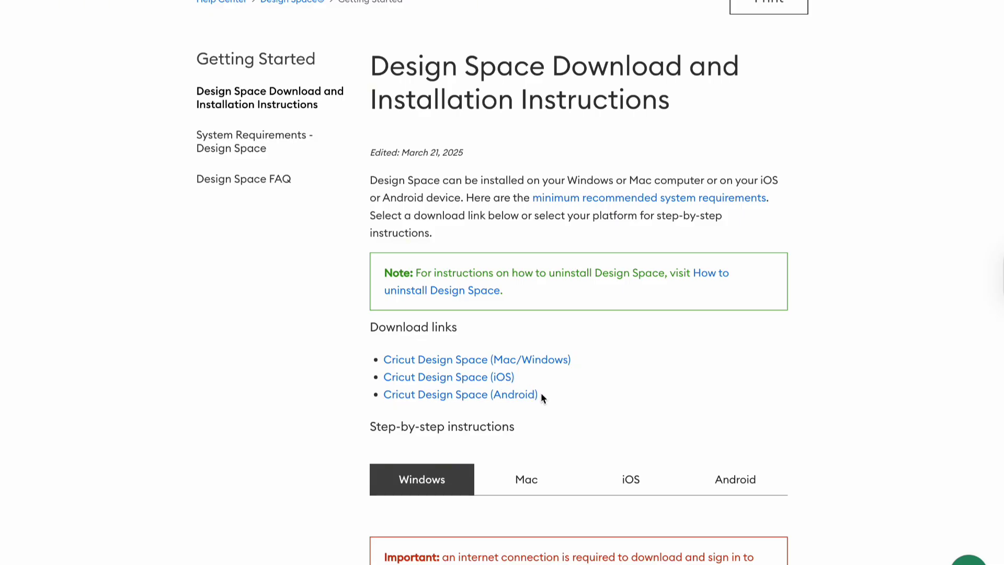
# Show the Mac installation instructions and read steps 1–3, from visiting design.cricut.com onward.
pyautogui.scroll(-7, 524, 376)
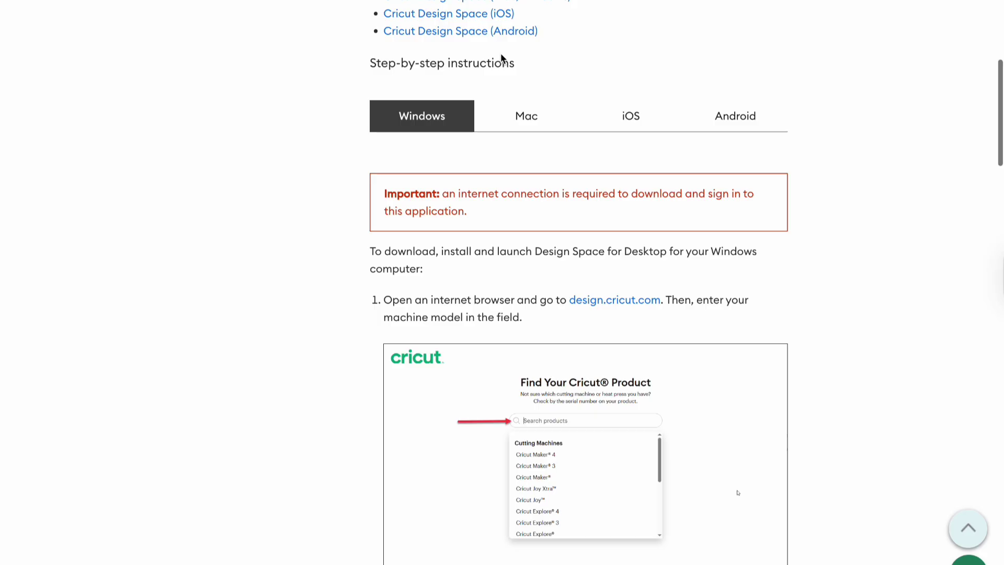
pyautogui.click(519, 126)
pyautogui.scroll(-2, 532, 349)
pyautogui.scroll(-1, 532, 349)
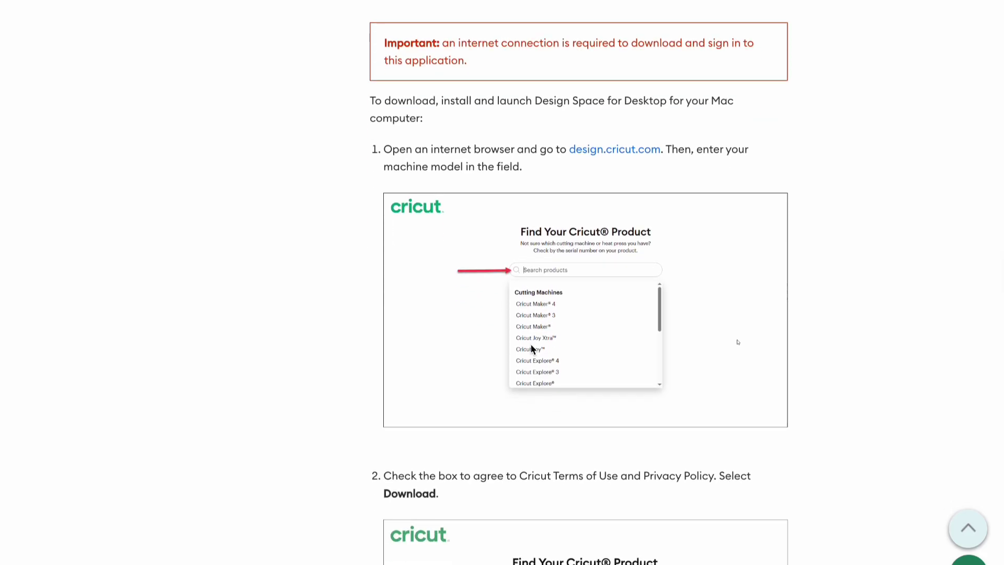
pyautogui.scroll(-1, 532, 348)
pyautogui.scroll(-2, 531, 349)
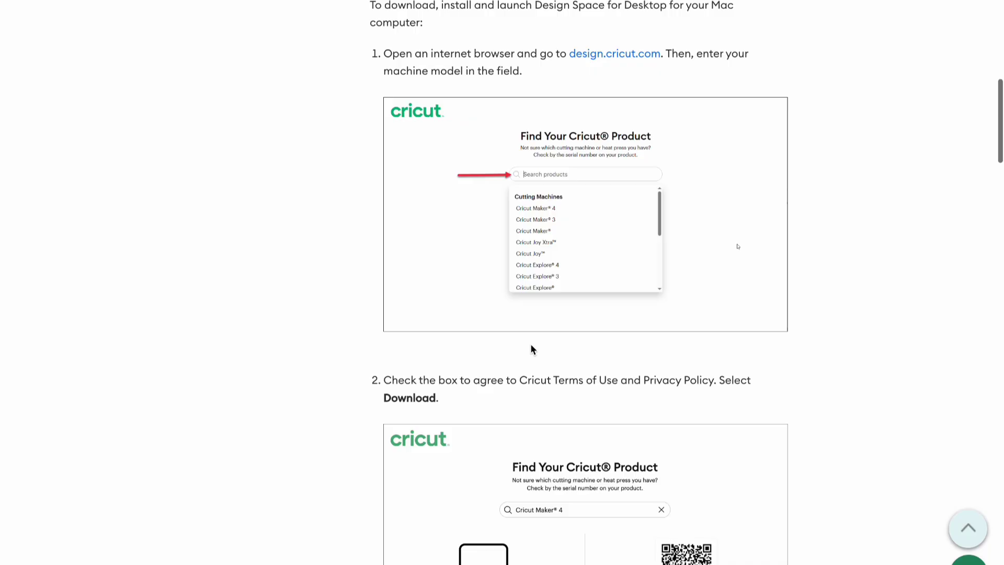
pyautogui.scroll(-5, 532, 349)
pyautogui.scroll(-8, 532, 348)
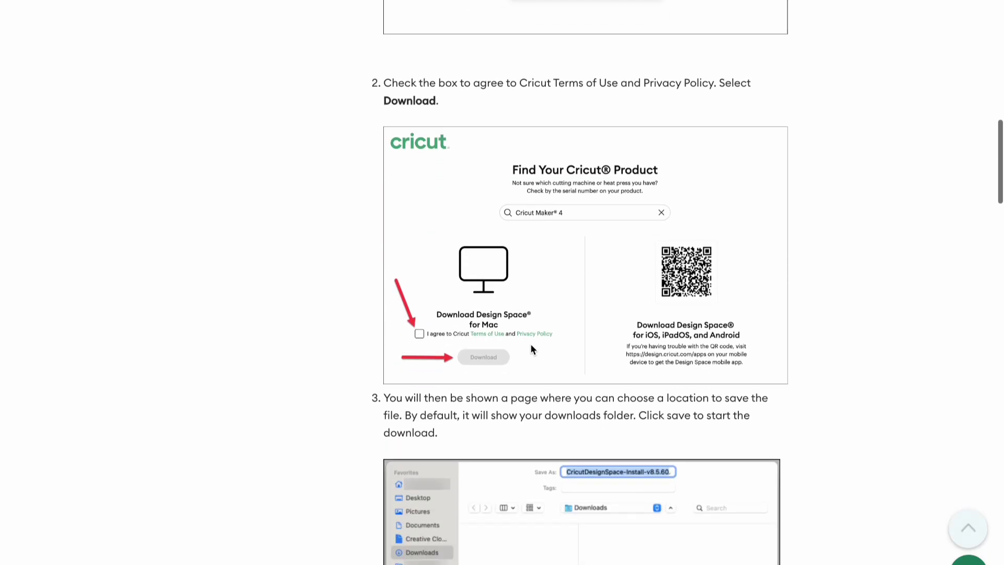
pyautogui.scroll(18, 531, 348)
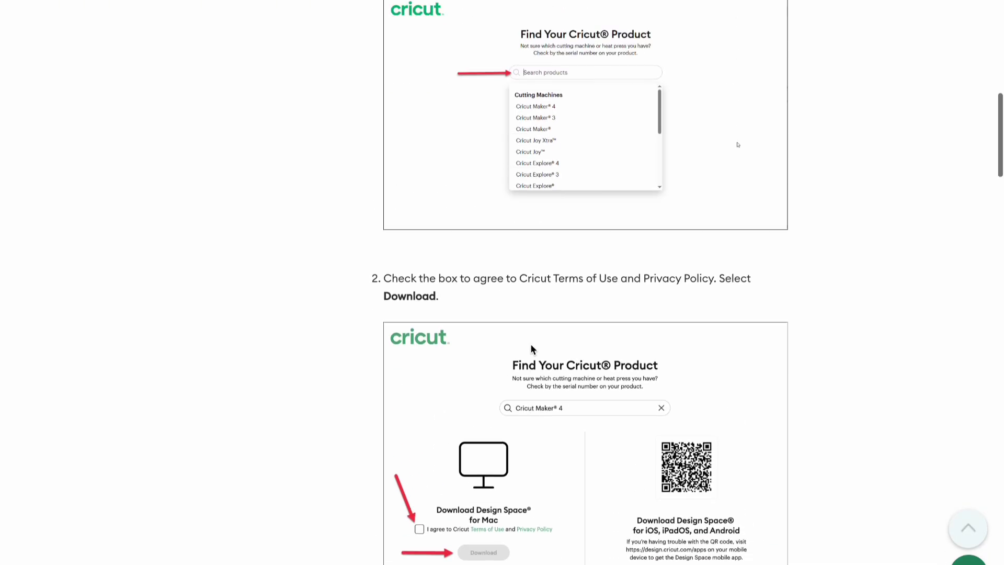
pyautogui.scroll(1, 532, 348)
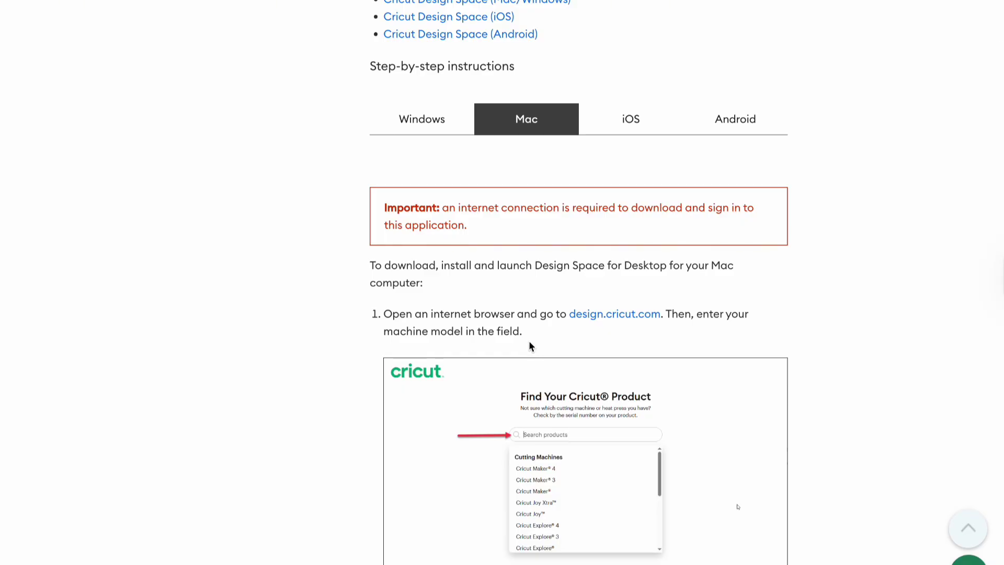
pyautogui.scroll(2, 528, 345)
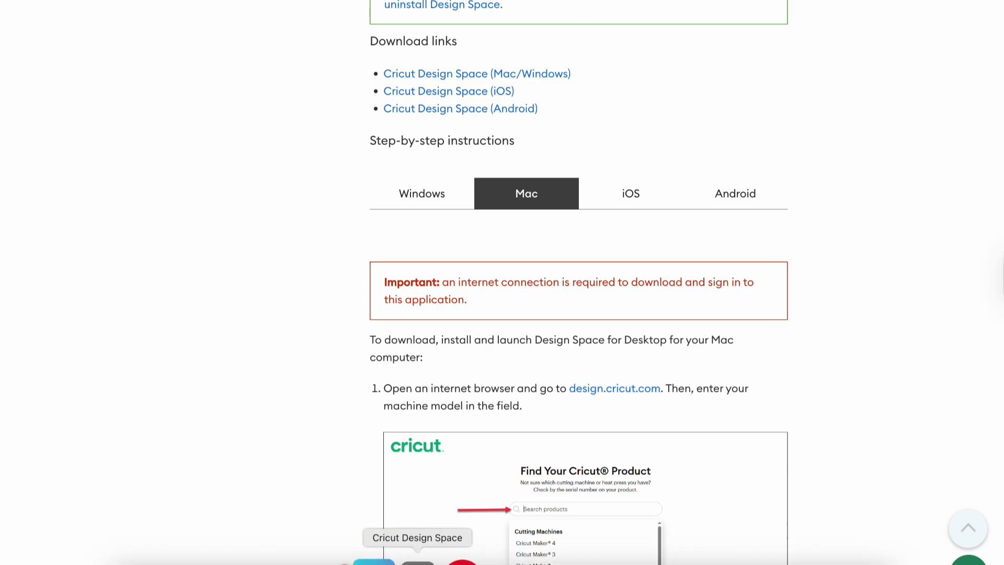
# Launch Design Space from the Dock and close the Cricut Access $1-for-one-month offer.
pyautogui.click(417, 556)
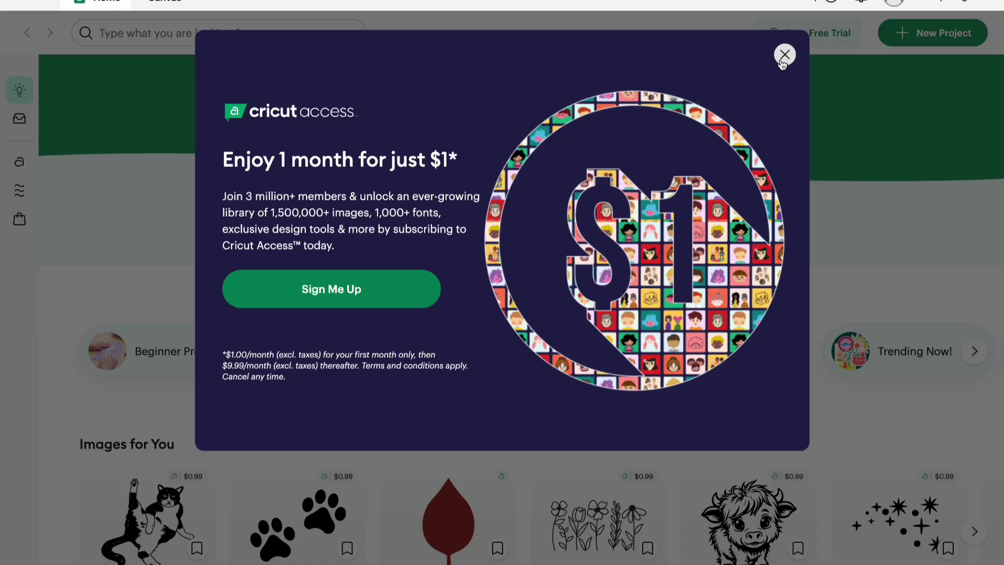
pyautogui.click(784, 55)
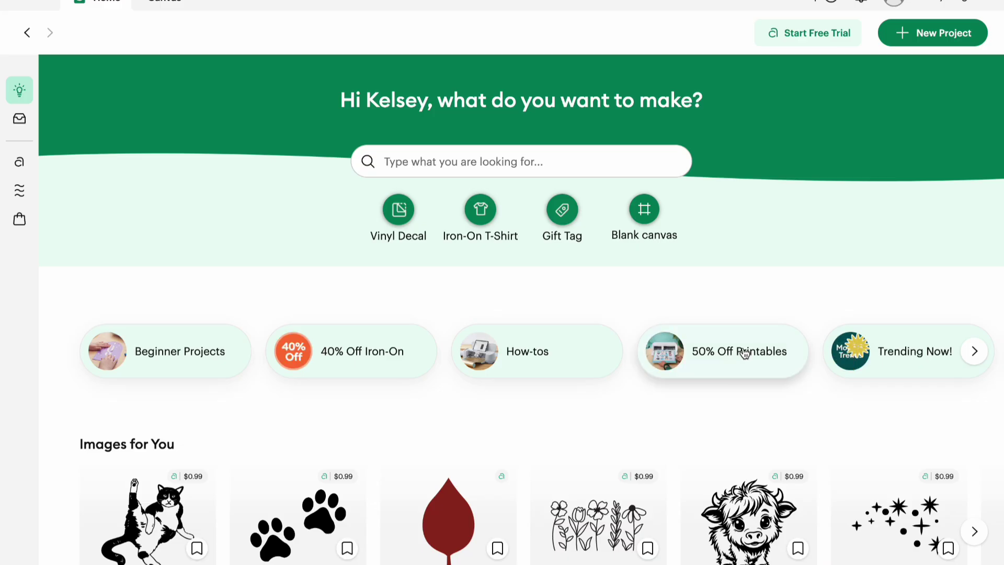
# Page through the Home category carousel, then start a new Vinyl Decal project.
pyautogui.click(975, 352)
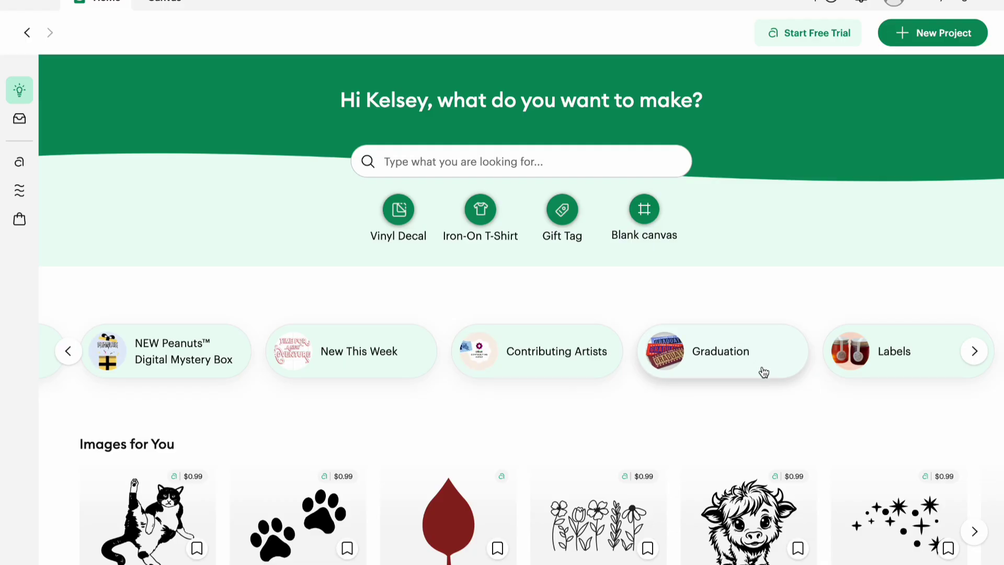
pyautogui.click(973, 351)
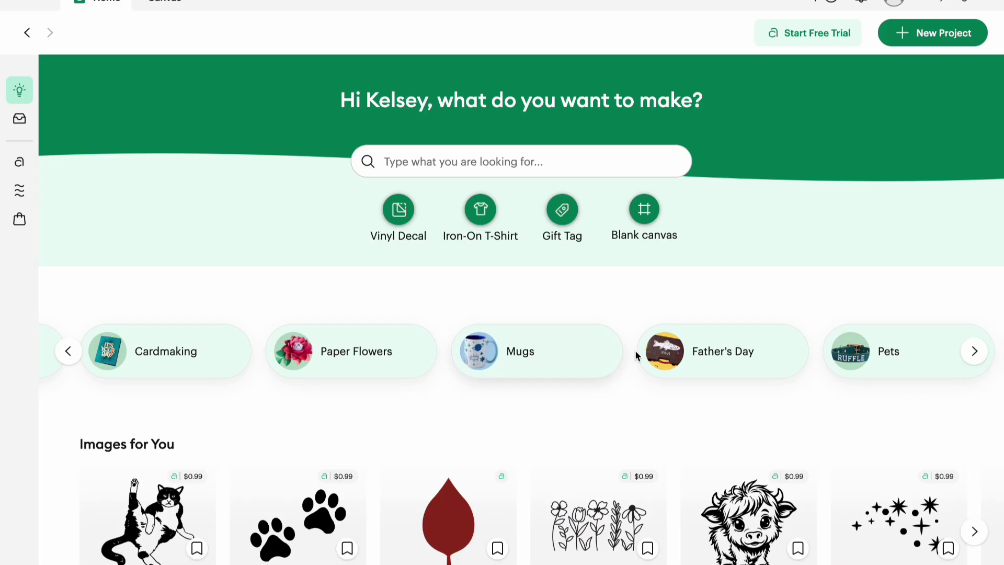
pyautogui.click(984, 353)
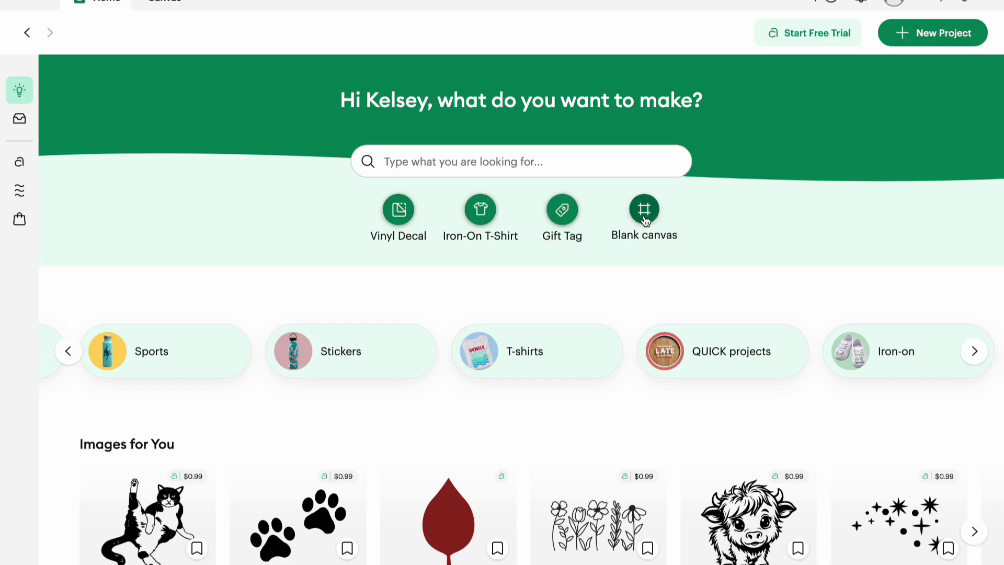
pyautogui.click(401, 212)
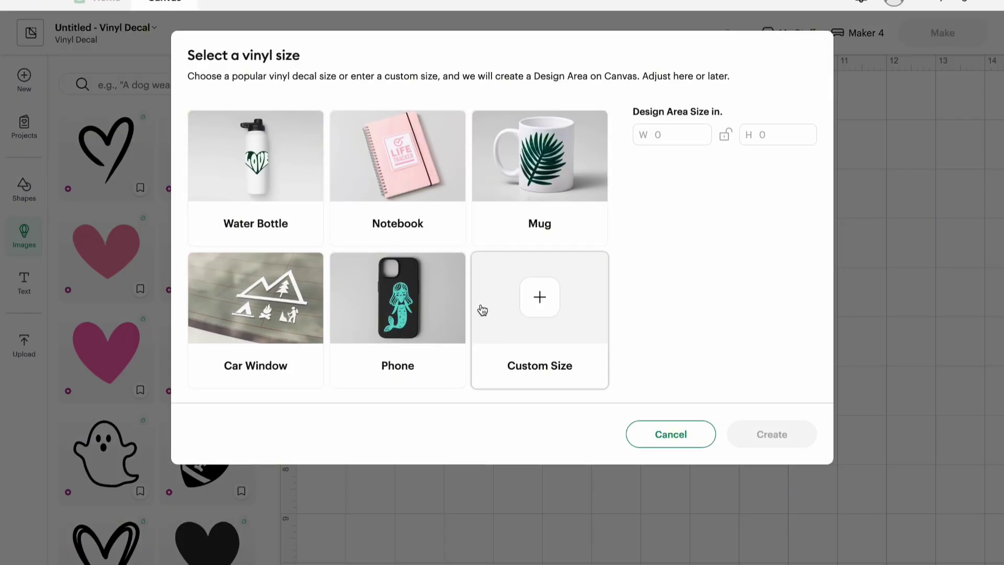
# Create a Car Window decal canvas at the Large 8 x 8 in size.
pyautogui.click(291, 340)
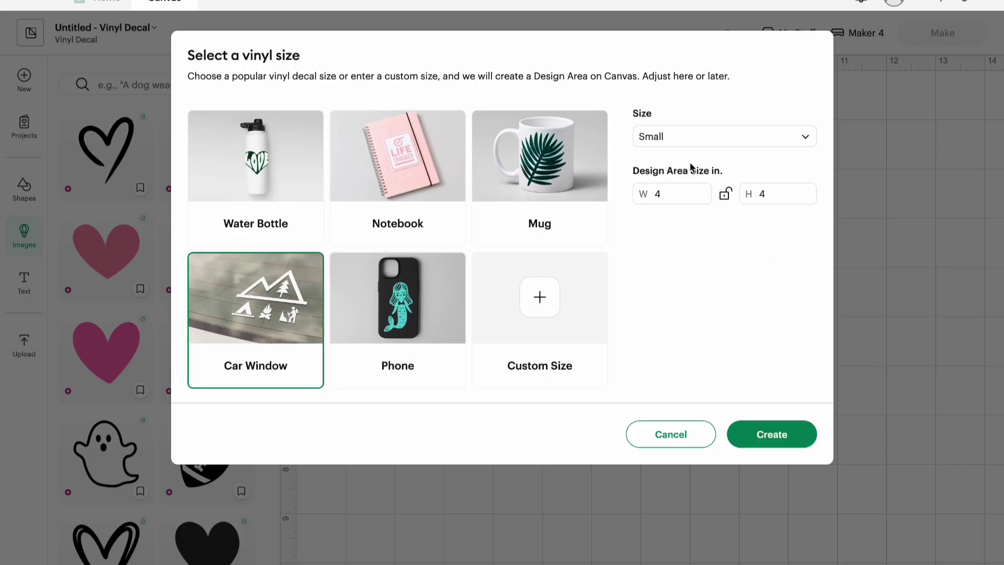
pyautogui.click(691, 139)
pyautogui.click(680, 216)
pyautogui.click(770, 430)
# Add a heart shape from Shapes to the canvas.
pyautogui.moveTo(548, 355); pyautogui.dragTo(685, 403)
pyautogui.click(282, 330)
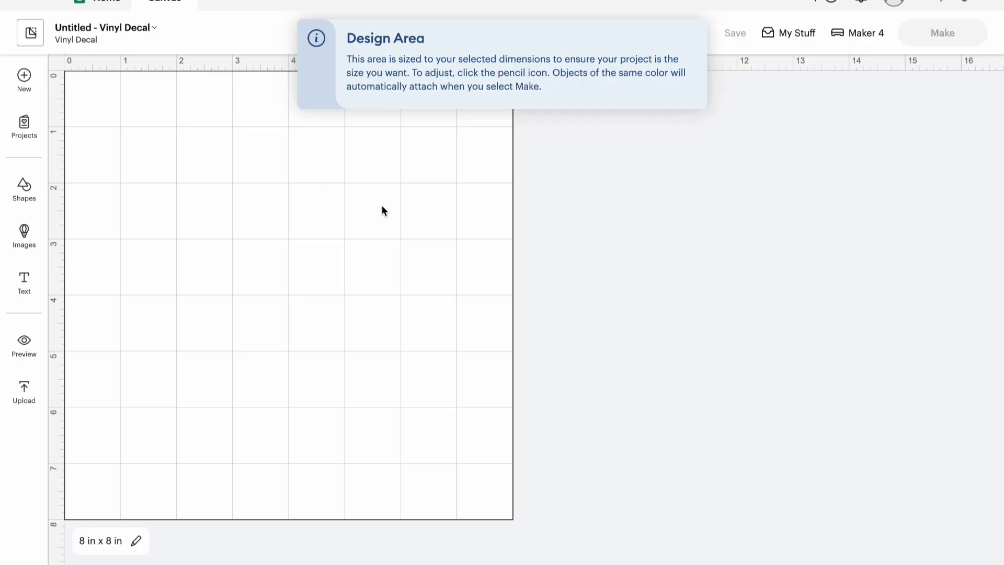
pyautogui.click(23, 188)
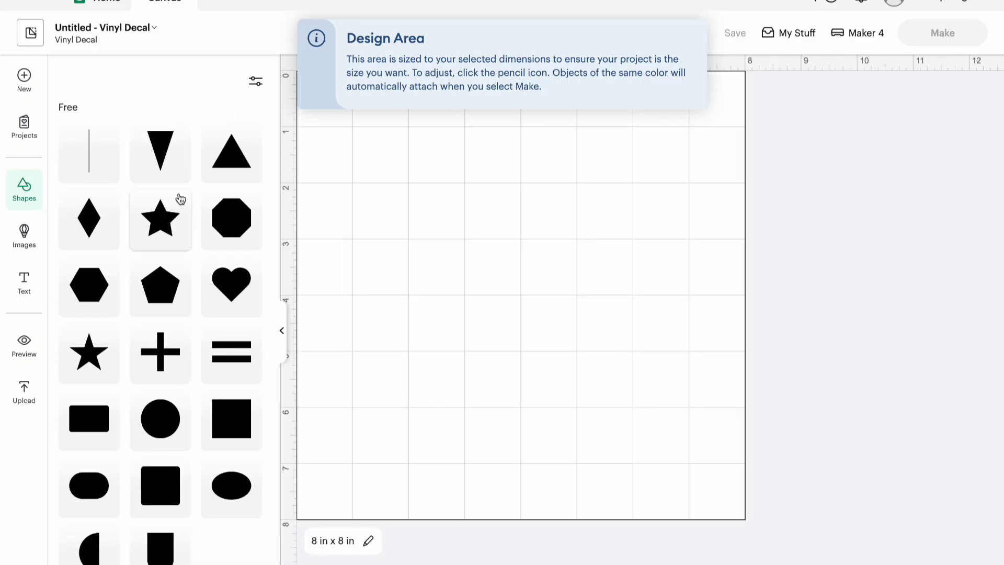
pyautogui.click(231, 285)
pyautogui.click(506, 193)
# Send the heart to Make without saving, then cancel the cut and return Home.
pyautogui.click(935, 37)
pyautogui.click(433, 346)
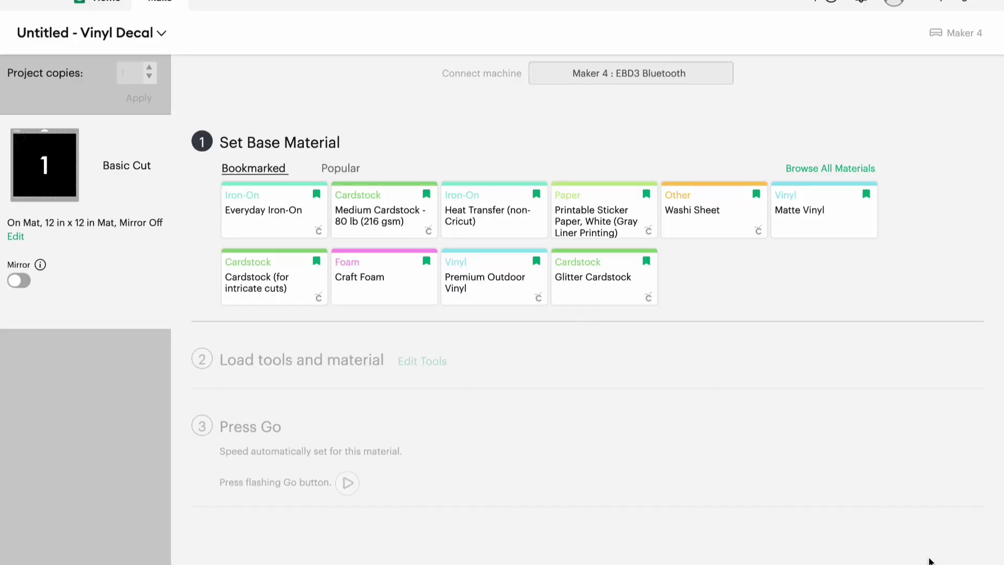
pyautogui.press('Escape')
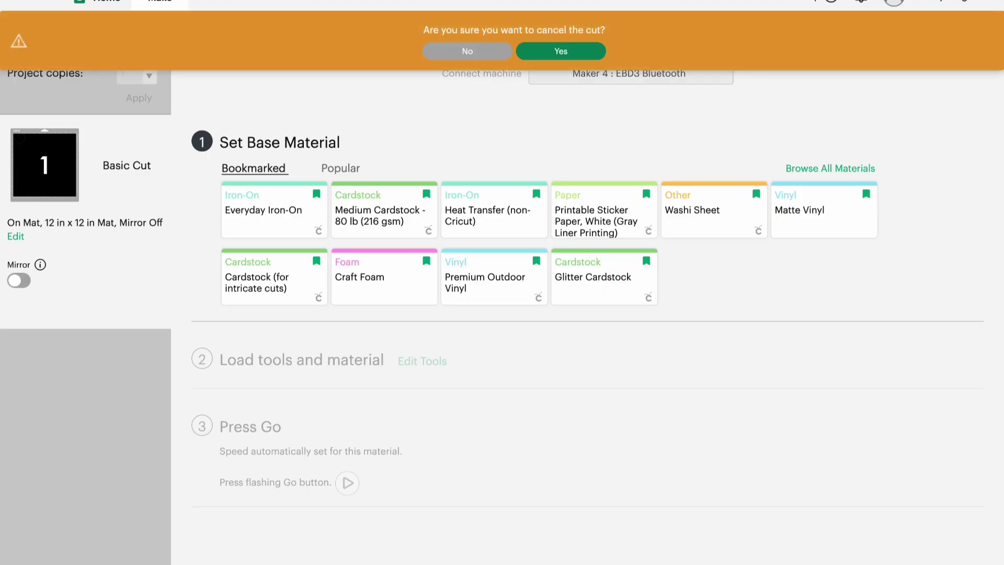
pyautogui.click(522, 51)
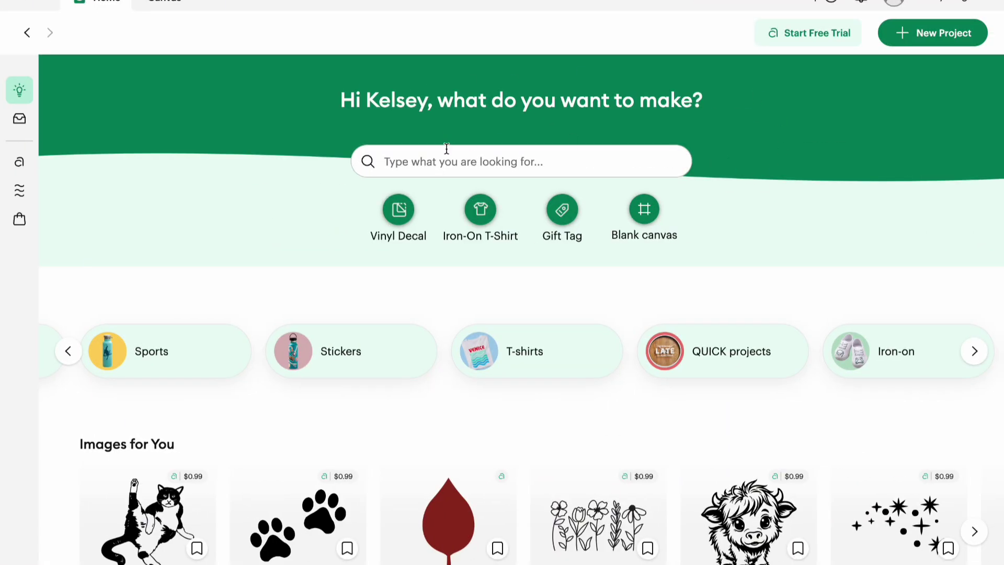
pyautogui.click(443, 159)
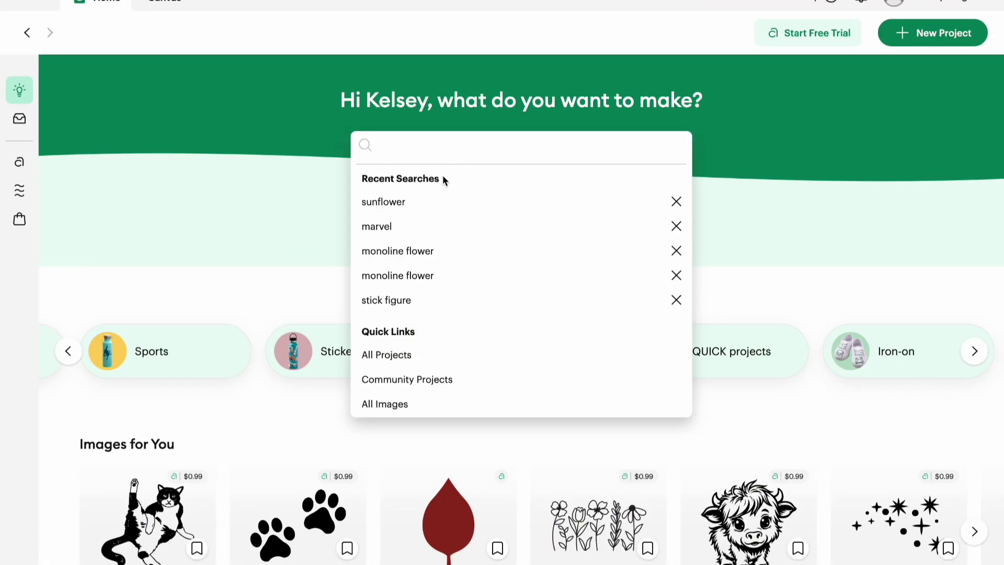
pyautogui.scroll(-1, 463, 341)
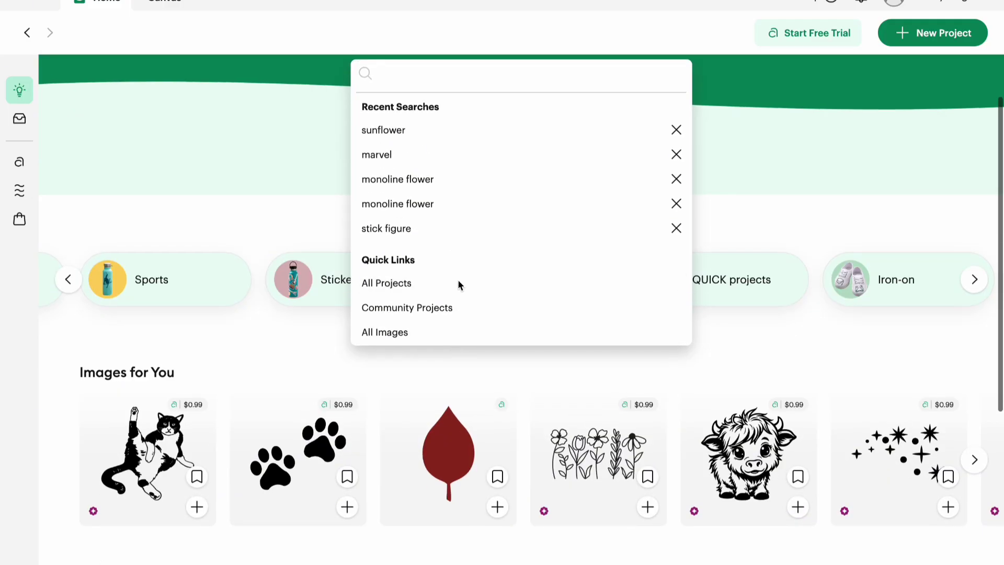
pyautogui.scroll(1, 459, 317)
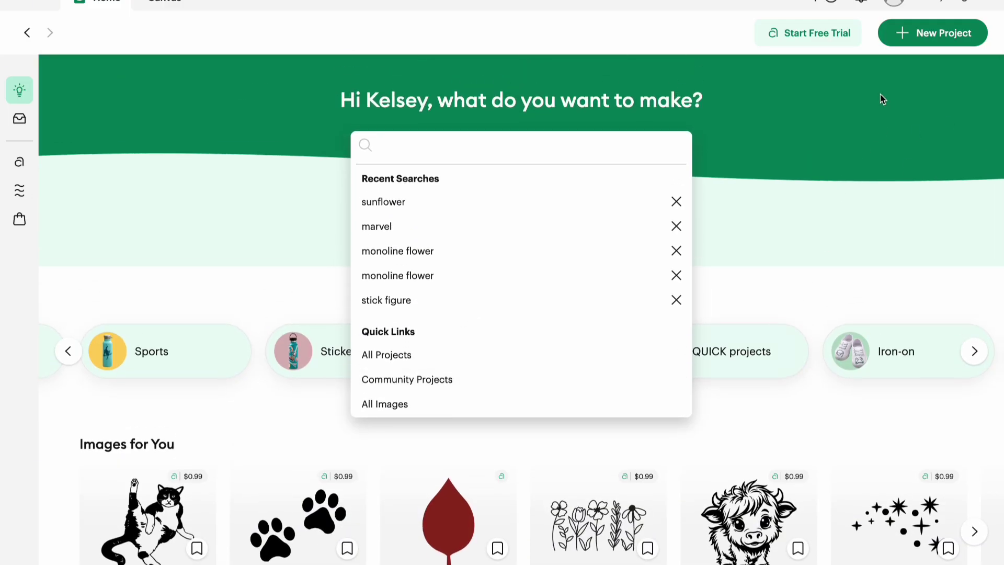
pyautogui.click(910, 33)
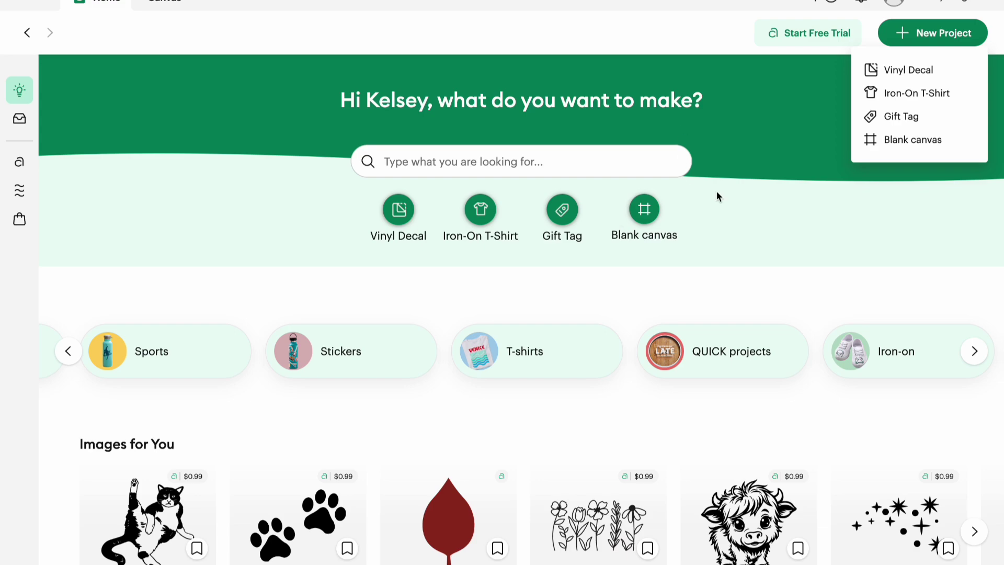
pyautogui.click(768, 219)
pyautogui.scroll(-5, 341, 359)
pyautogui.scroll(2, 276, 411)
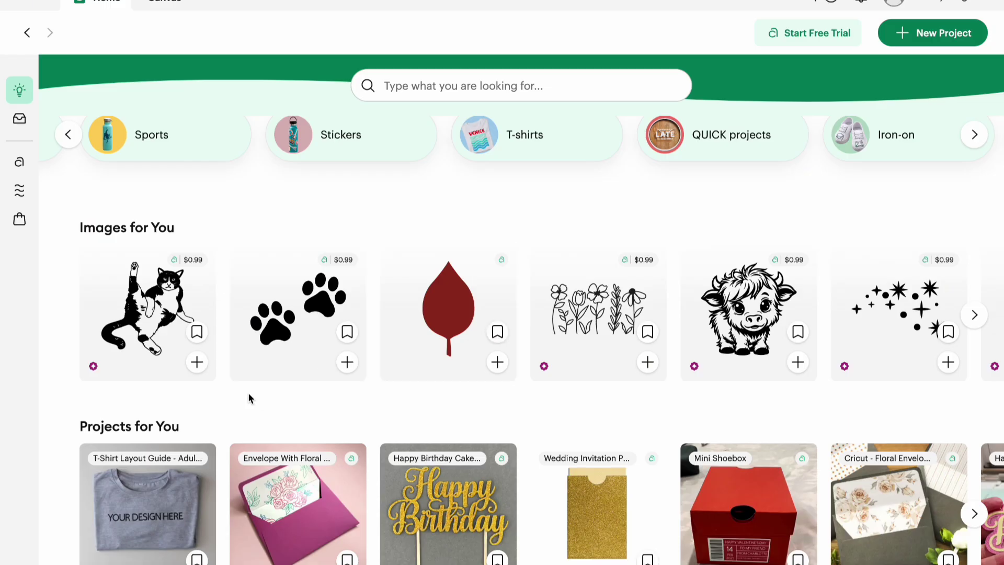
pyautogui.scroll(-4, 287, 395)
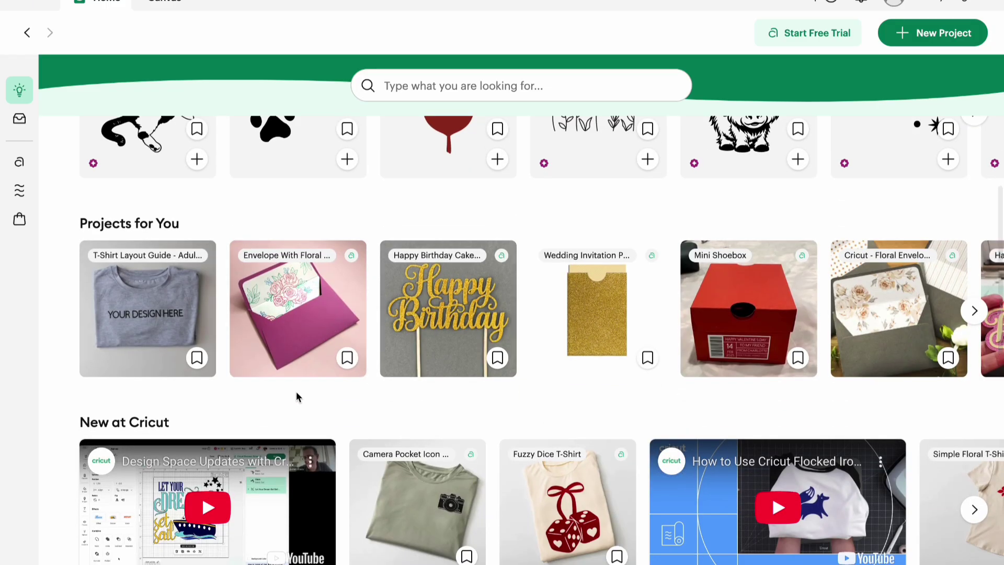
pyautogui.scroll(-4, 299, 370)
pyautogui.scroll(-4, 637, 322)
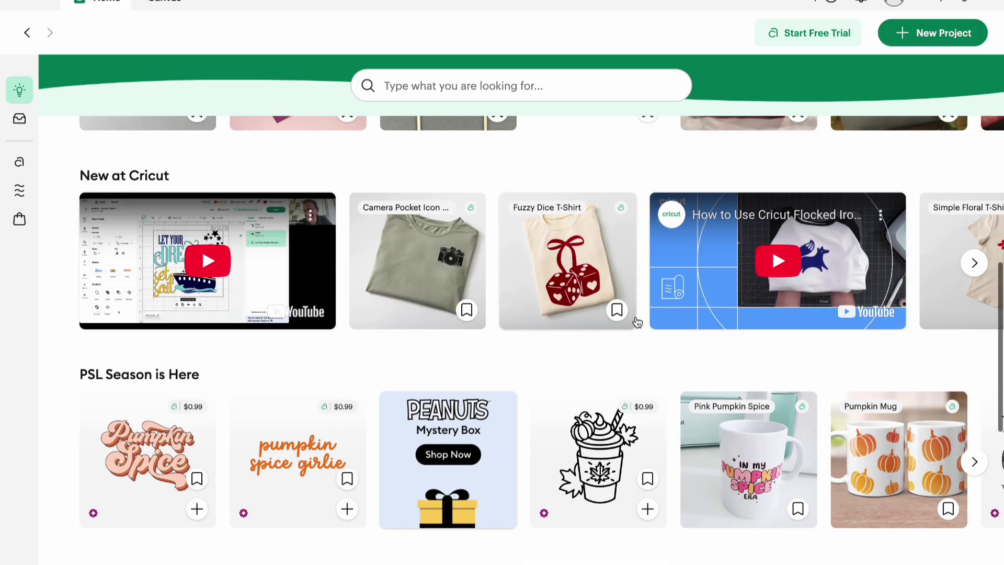
pyautogui.scroll(-2, 637, 322)
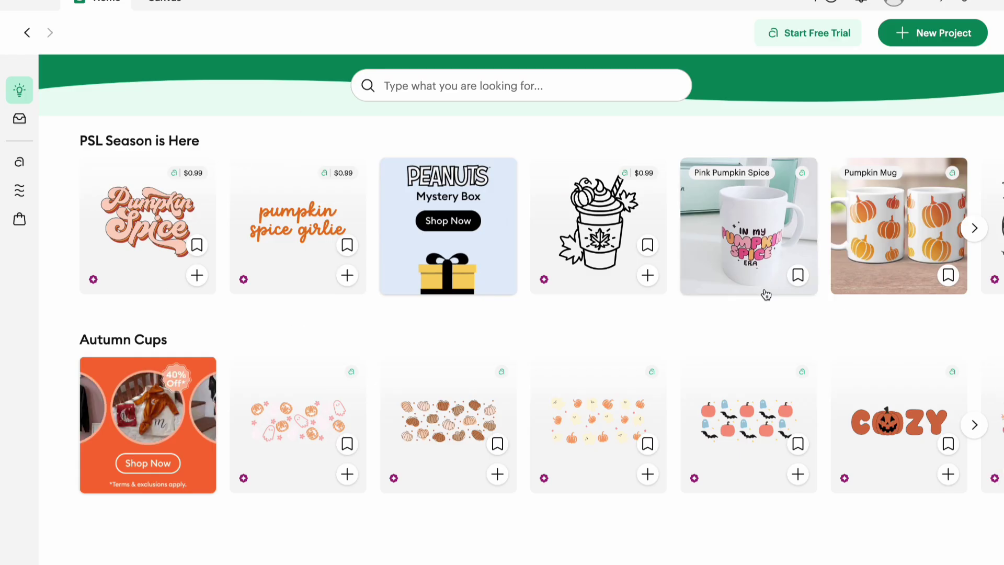
pyautogui.scroll(-10, 486, 494)
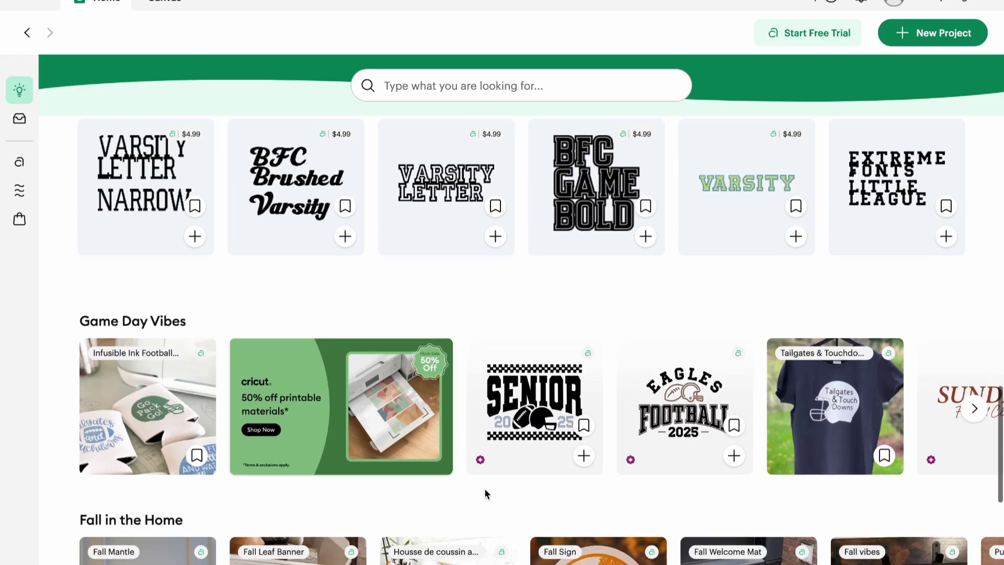
pyautogui.scroll(2, 486, 494)
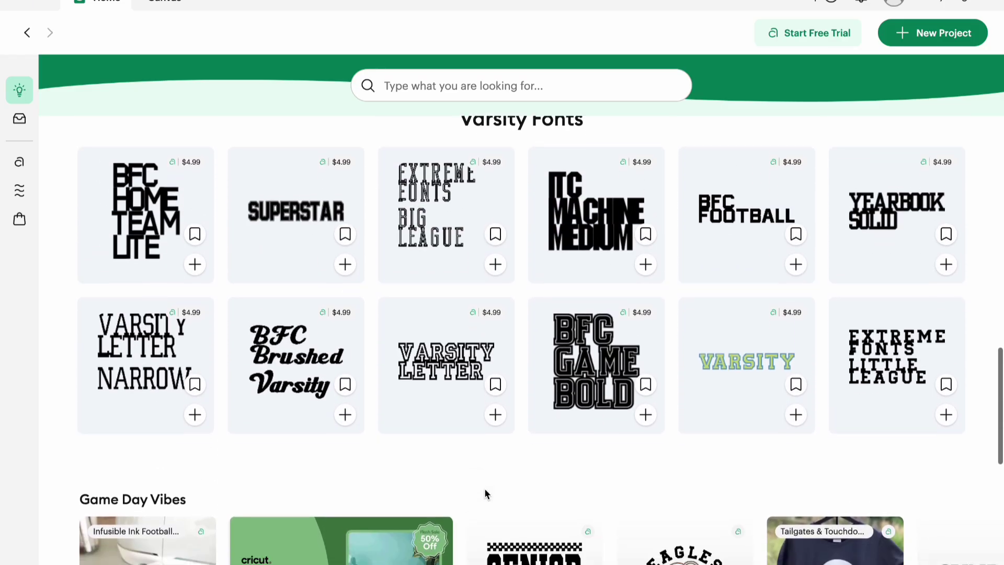
pyautogui.scroll(-5, 484, 493)
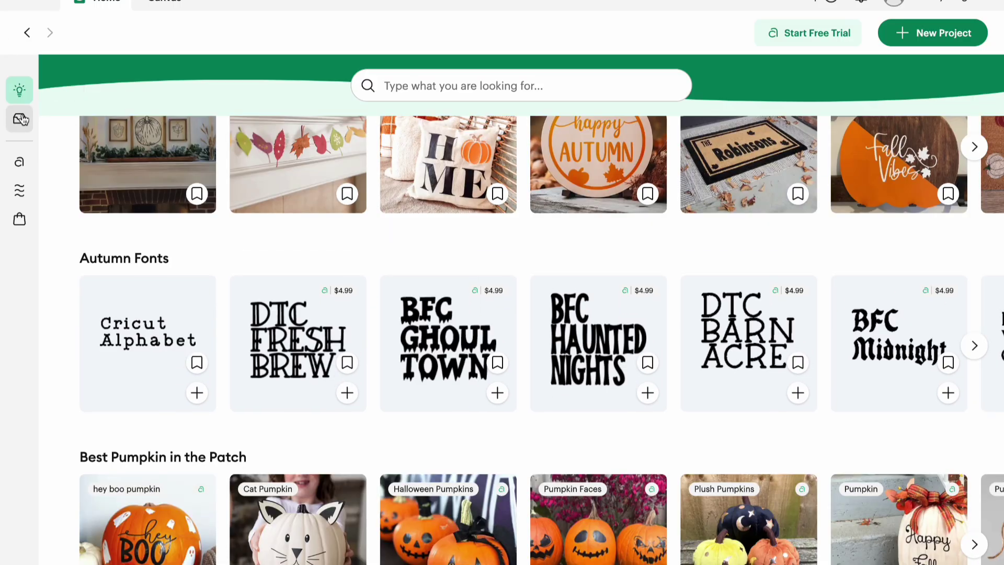
# Browse My Stuff projects under the Bookmarked and All tabs, sorted A–Z.
pyautogui.click(21, 121)
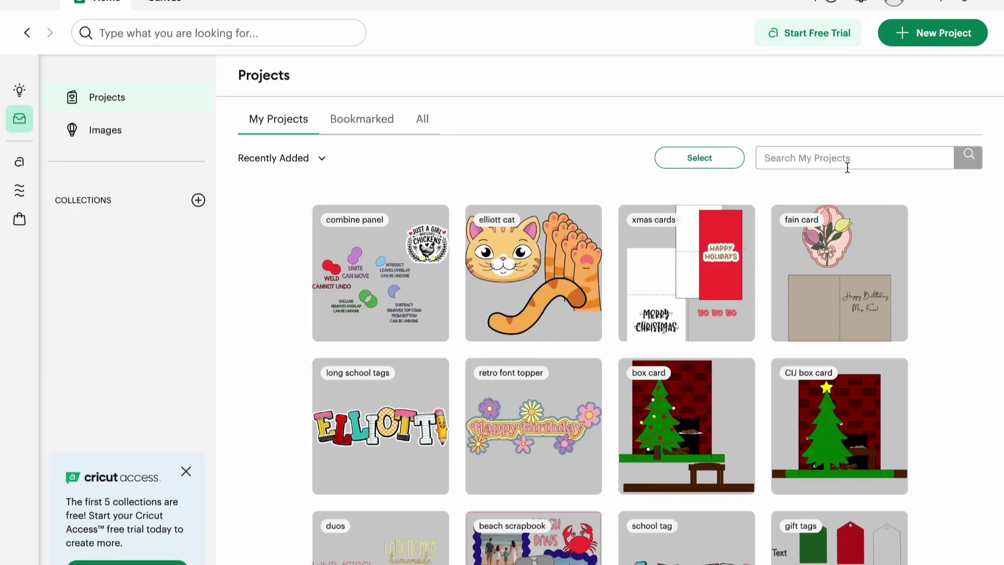
pyautogui.click(364, 124)
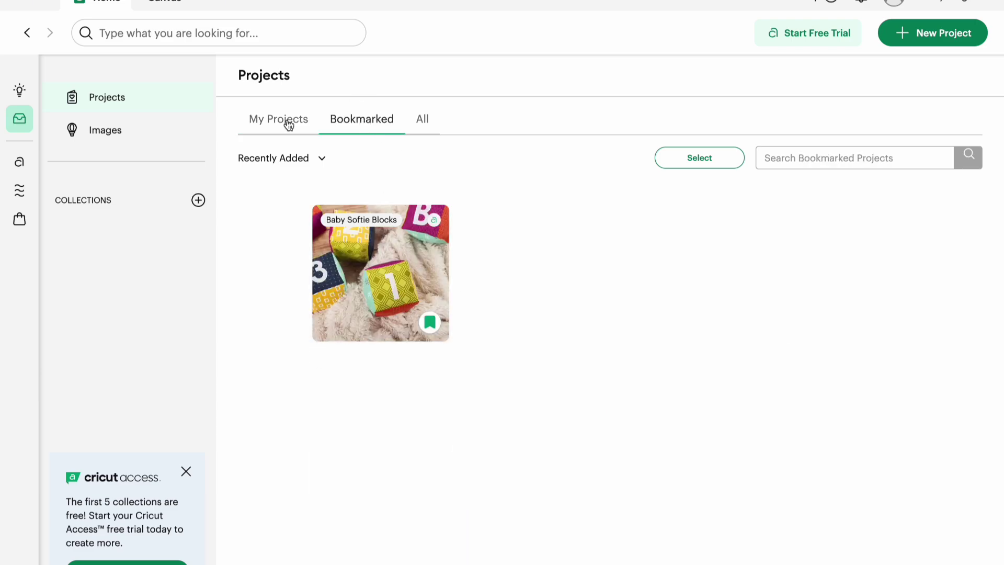
pyautogui.click(425, 124)
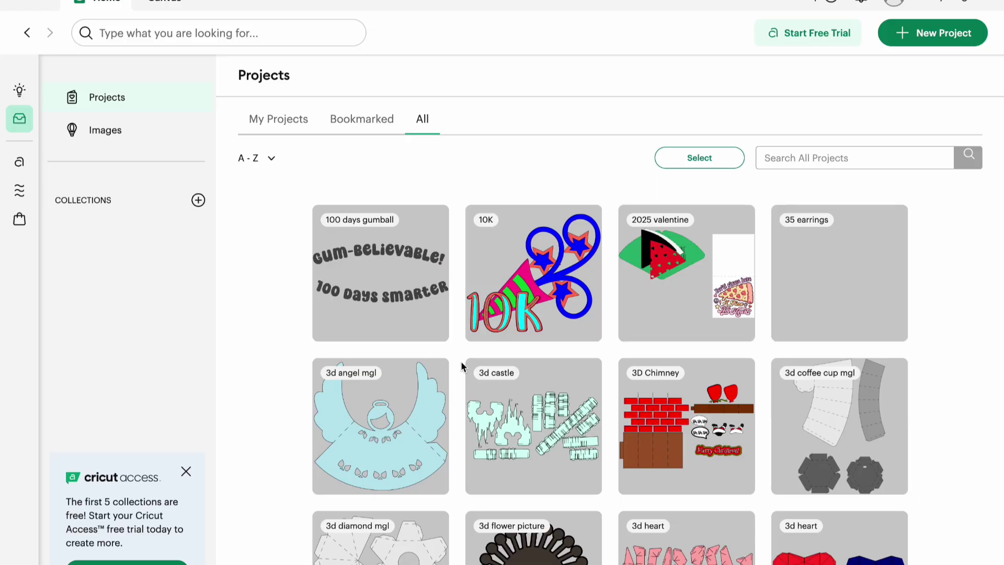
# Look through the Uploaded and Purchased images, ending on the All images tab.
pyautogui.click(120, 122)
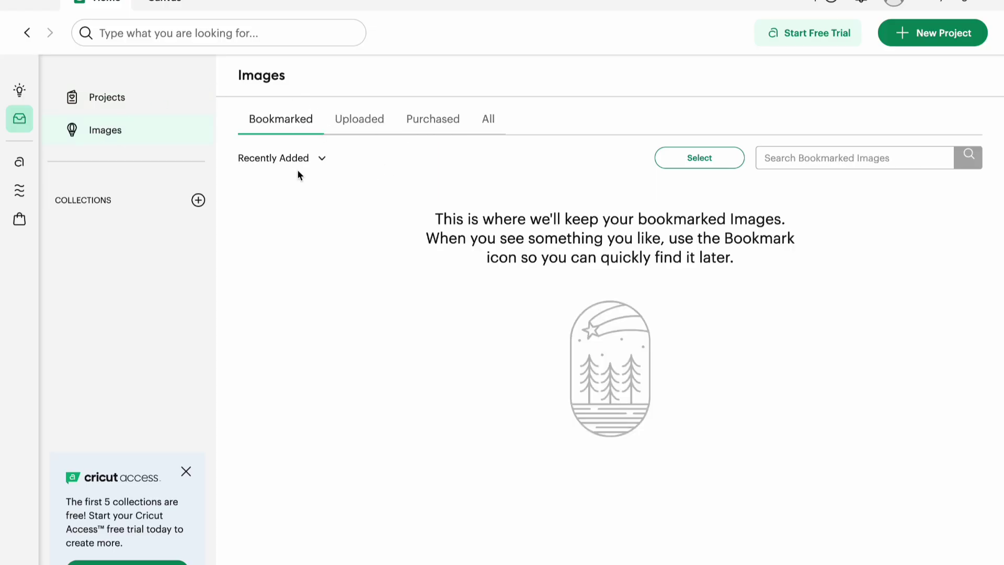
pyautogui.click(364, 125)
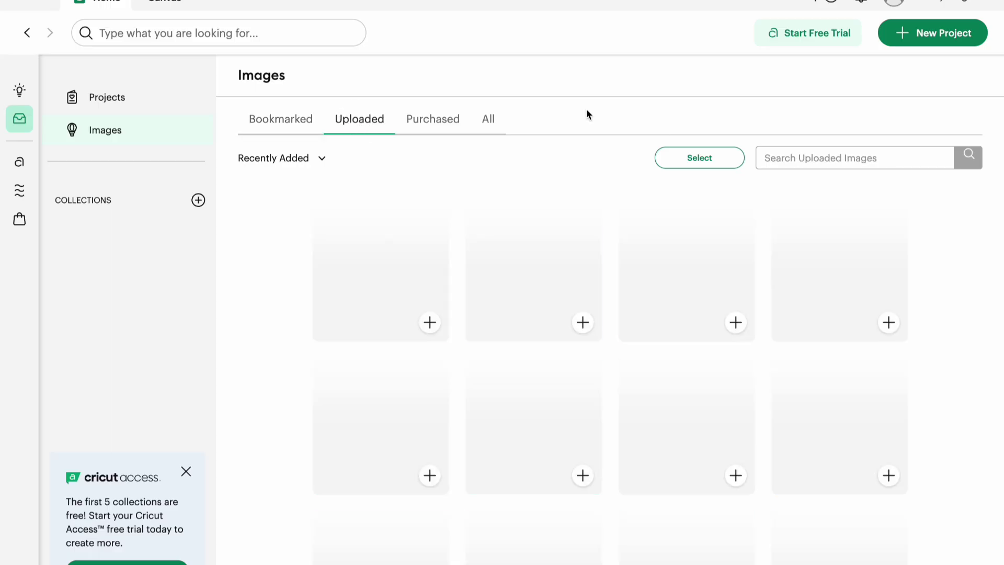
pyautogui.click(432, 119)
pyautogui.click(365, 123)
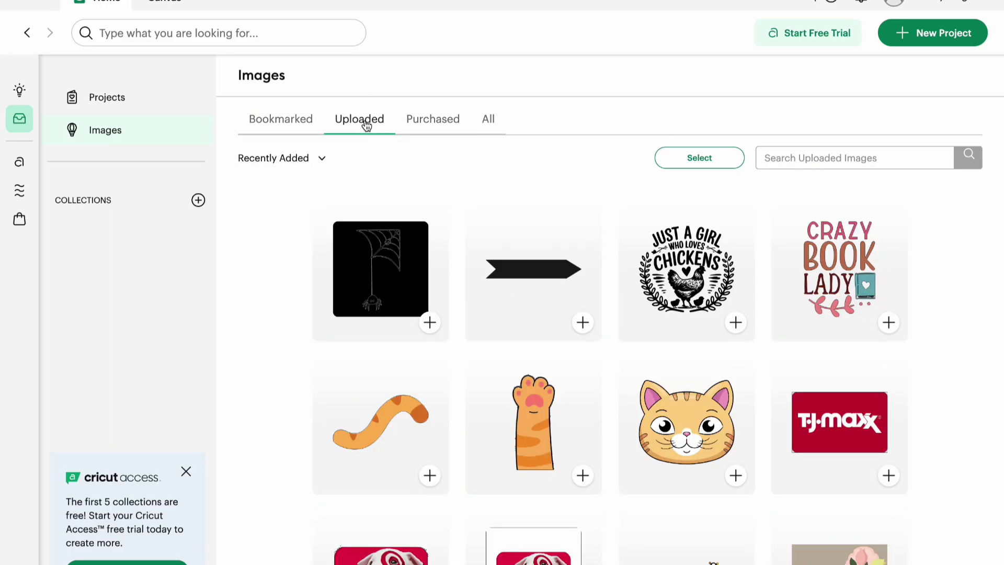
pyautogui.click(424, 125)
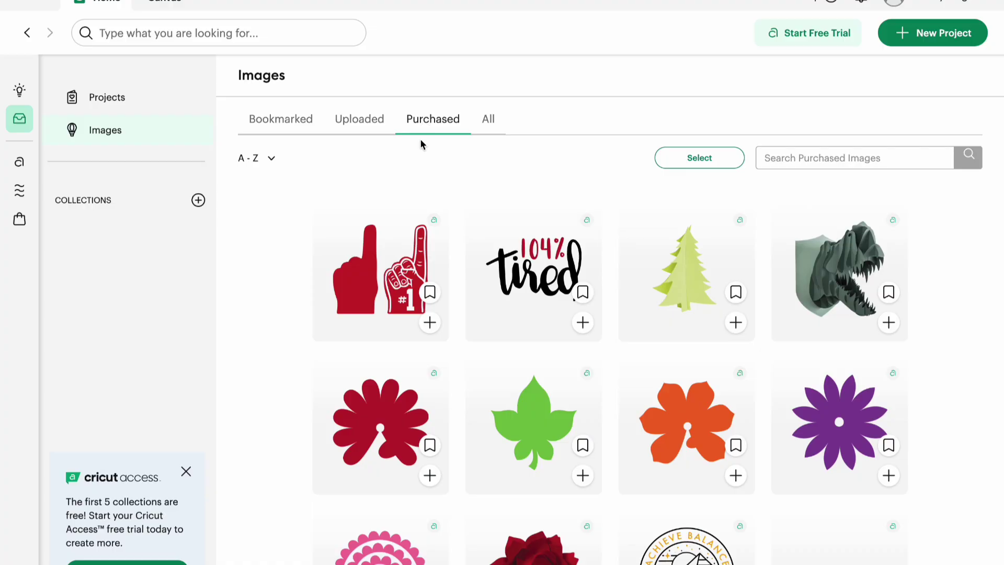
pyautogui.scroll(-5, 630, 327)
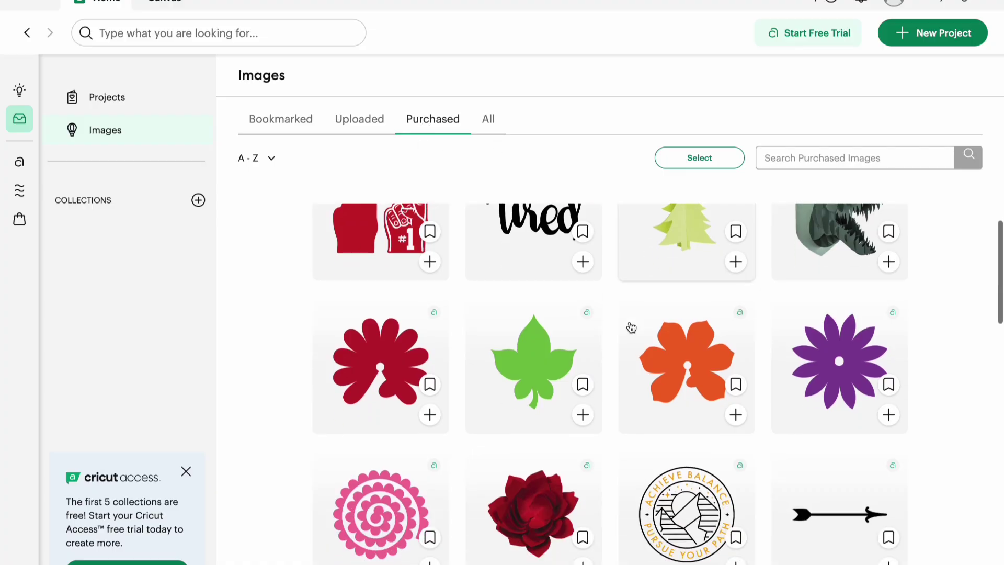
pyautogui.scroll(-5, 631, 327)
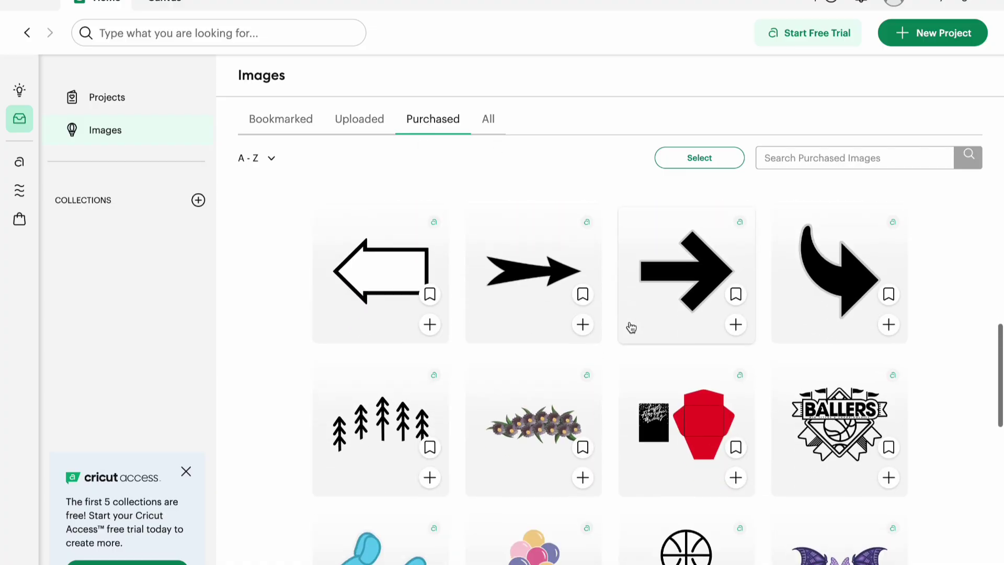
pyautogui.scroll(-2, 630, 321)
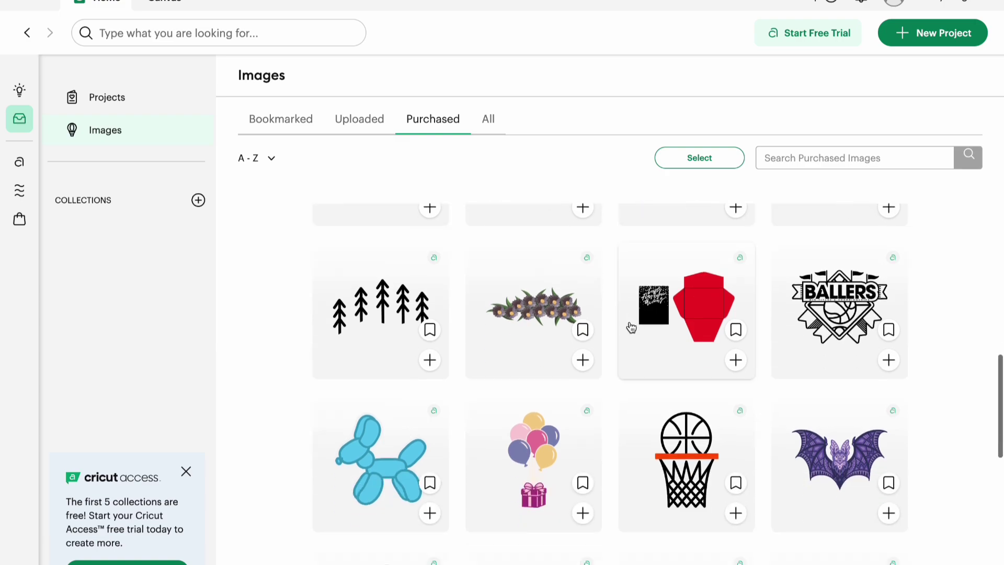
pyautogui.click(488, 118)
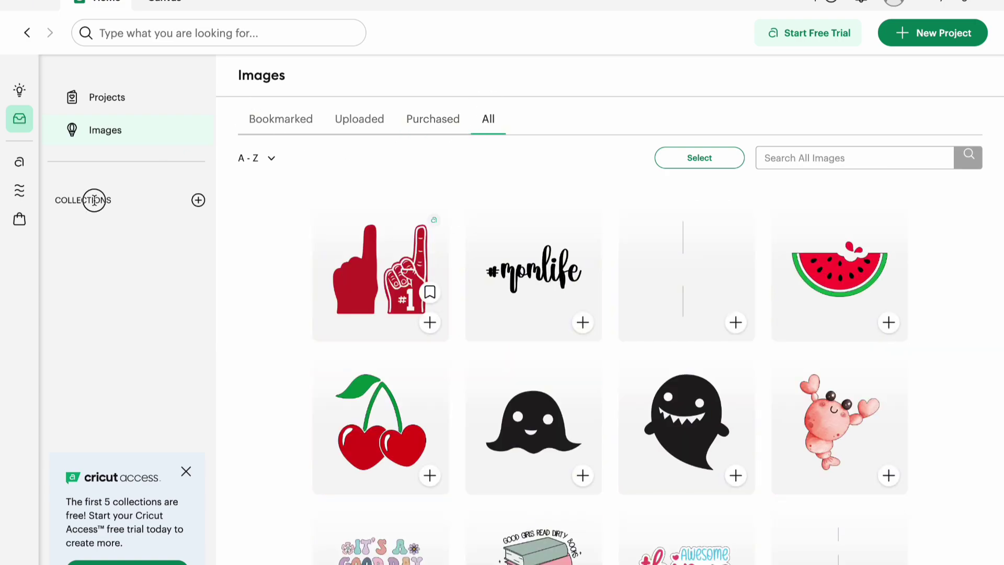
# Create a new collection named 'Fall Projects'.
pyautogui.click(197, 200)
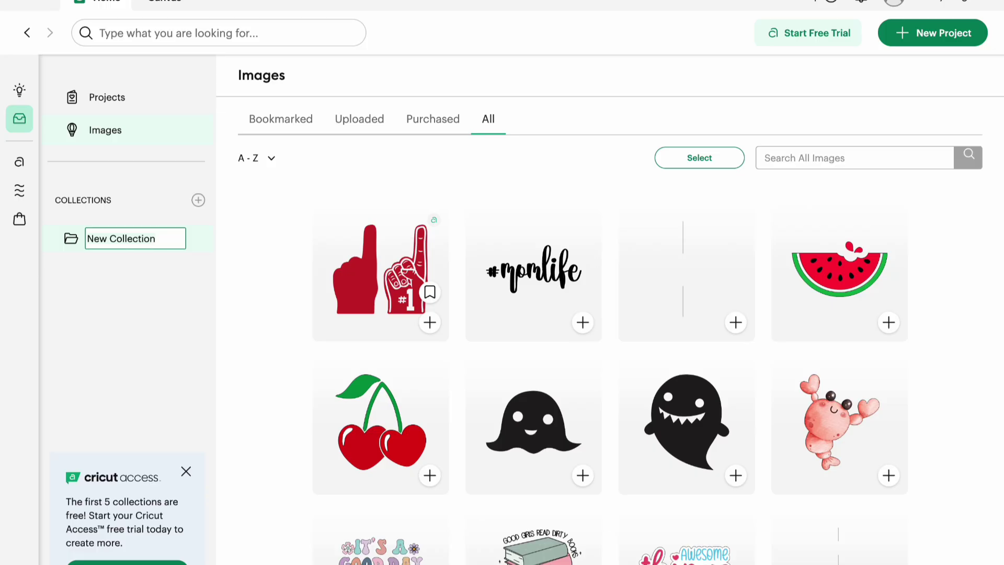
pyautogui.write('Fall Projects')
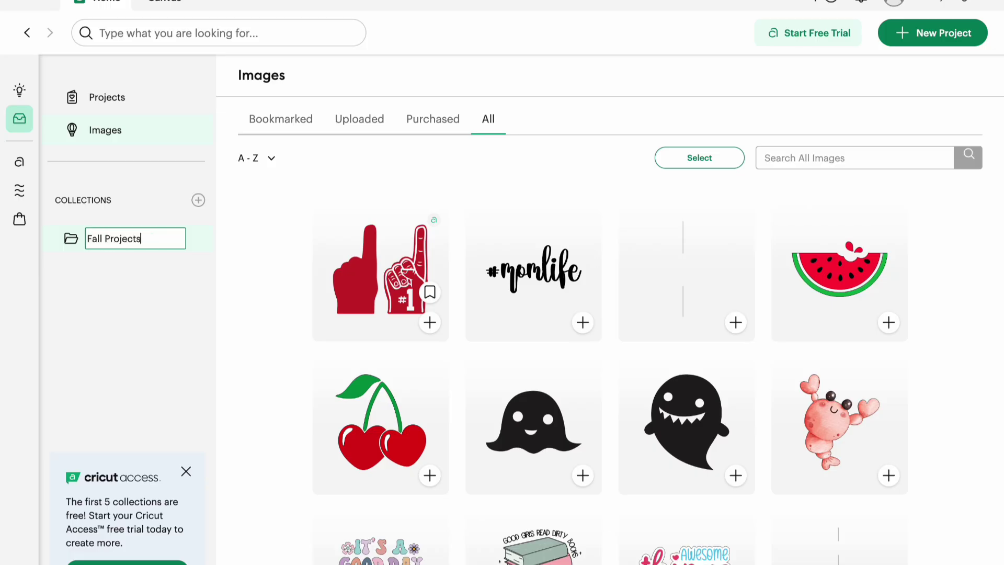
pyautogui.press('Return')
# Check the empty Fall Projects collection, then filter My Projects by 'fall'.
pyautogui.click(139, 244)
pyautogui.click(289, 120)
pyautogui.click(74, 95)
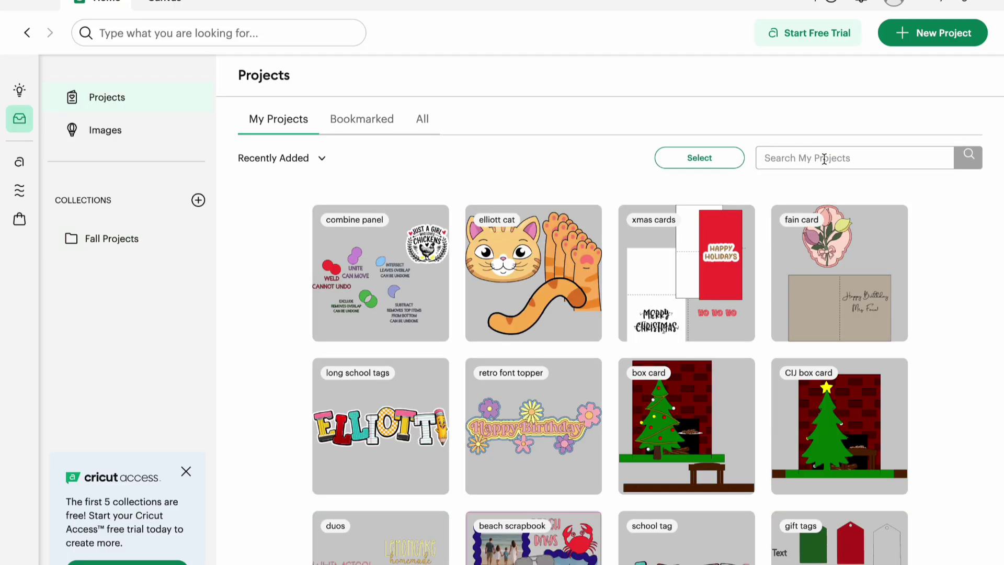
pyautogui.write('fall')
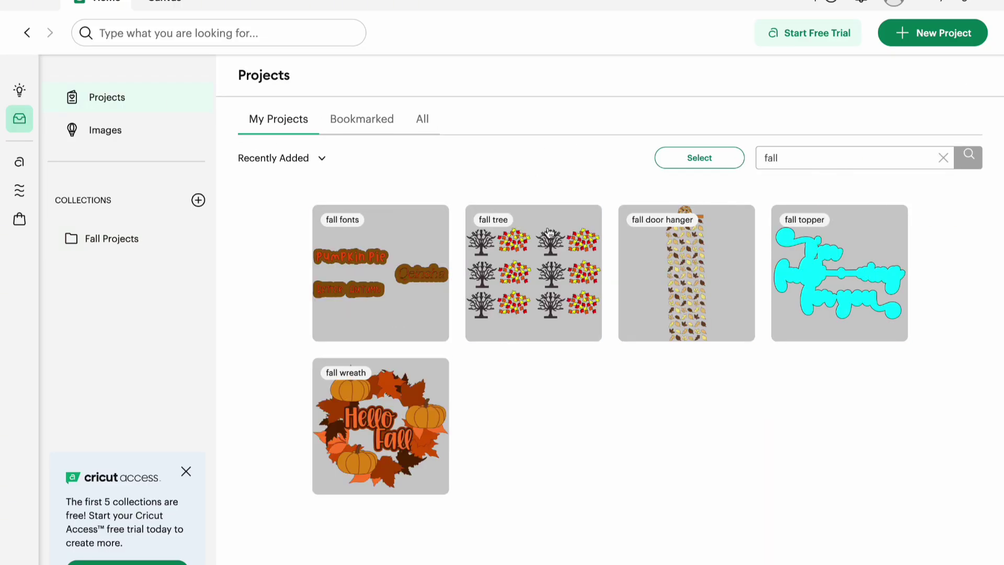
# Put the fall tree project into the Fall Projects collection, then view the Cricut Access page.
pyautogui.click(563, 314)
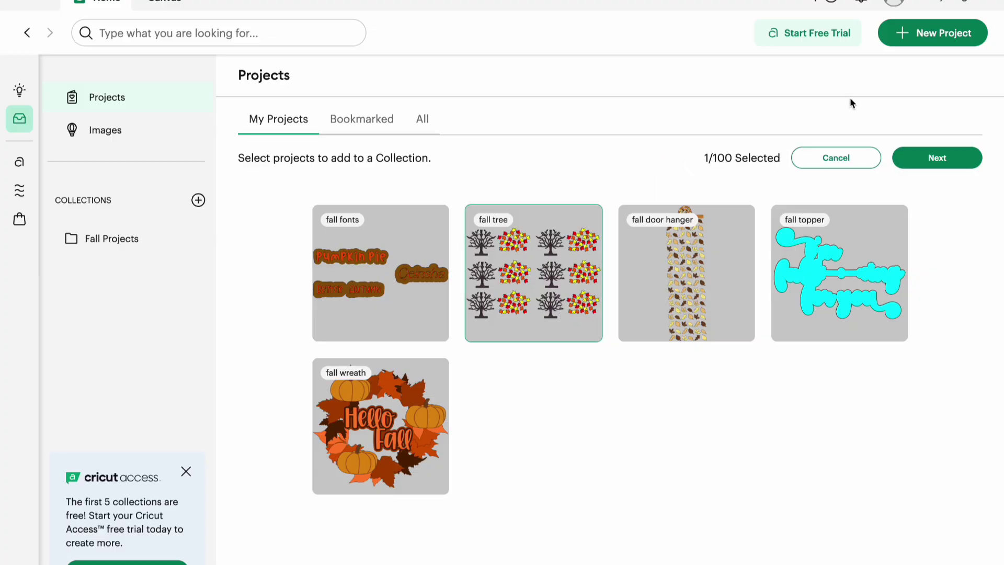
pyautogui.click(925, 158)
pyautogui.click(309, 149)
pyautogui.click(726, 198)
pyautogui.click(107, 241)
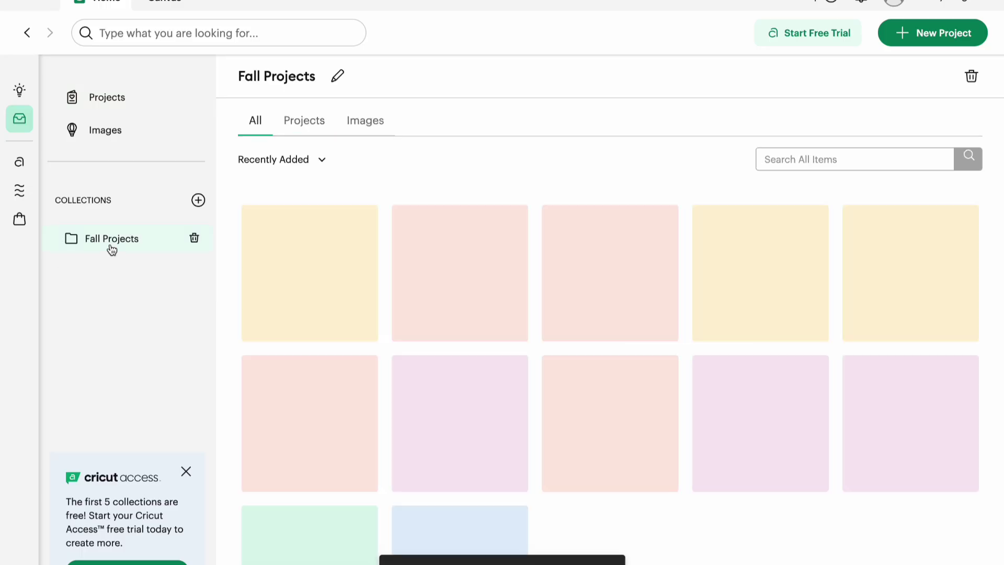
pyautogui.click(19, 162)
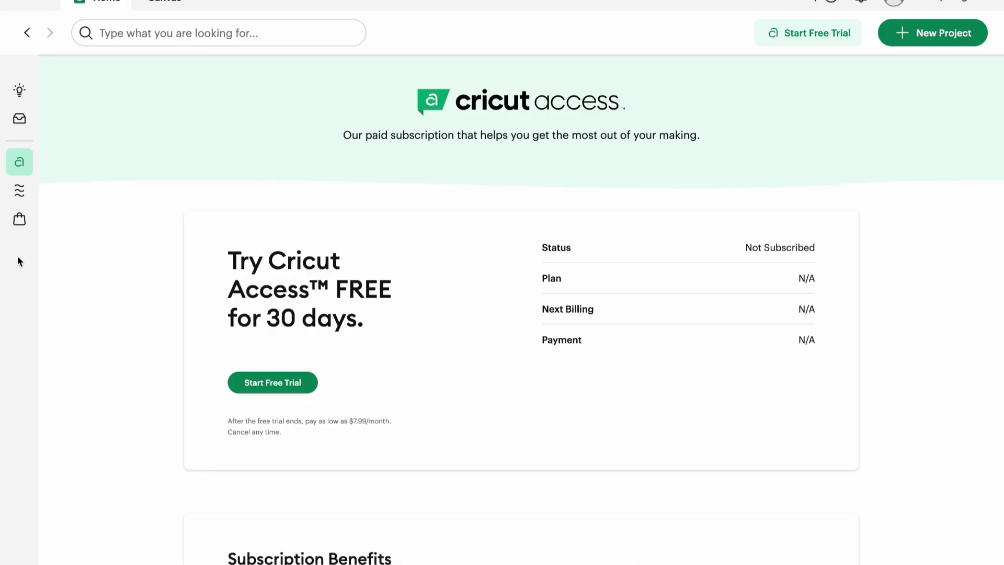
# Scroll to the Cricut Access Subscription Benefits, then open the Heat Guide on cricut.com.
pyautogui.scroll(-3, 511, 355)
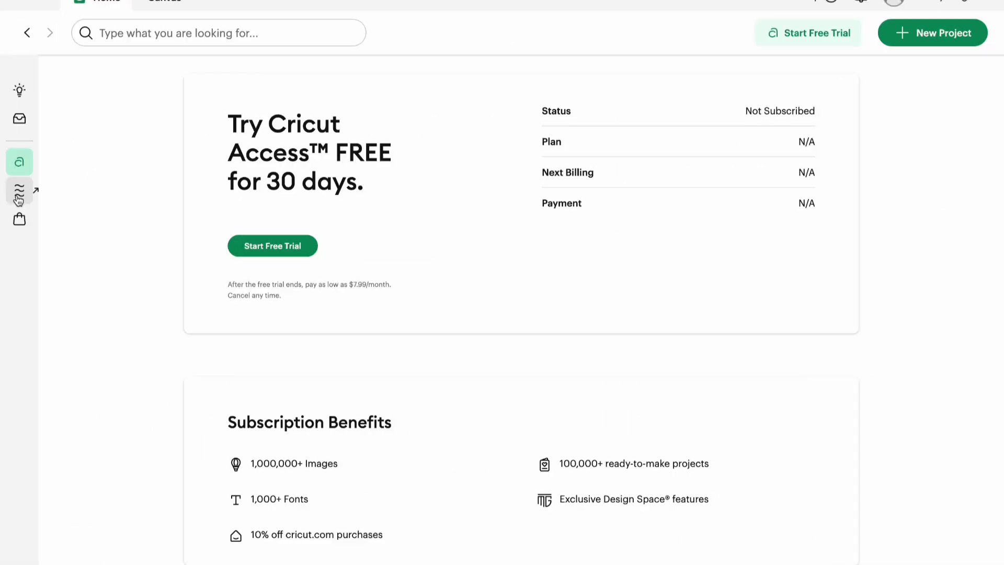
pyautogui.click(18, 191)
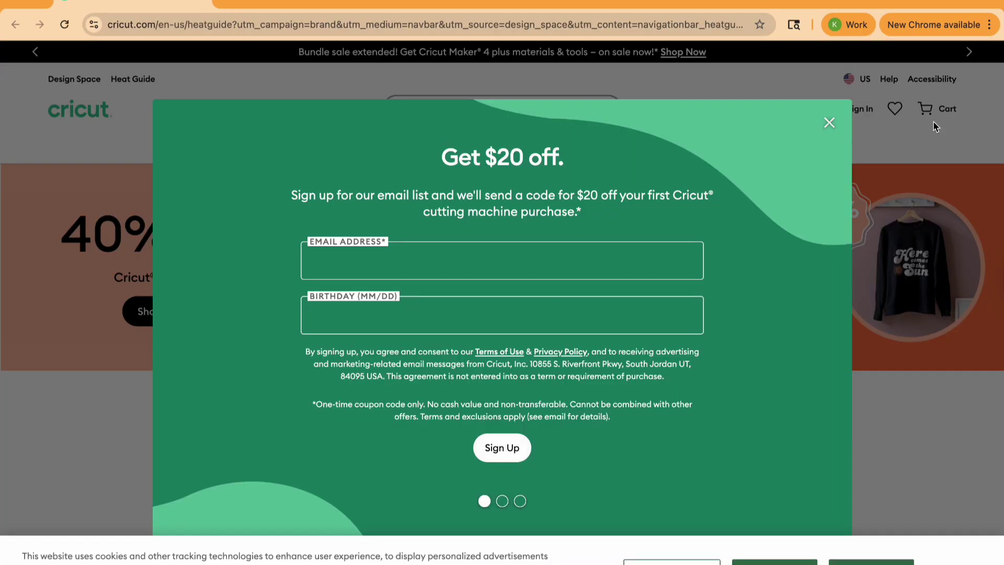
# Get EasyPress Mini heat settings for Foil Iron-On on Cotton / Poly Blend.
pyautogui.click(831, 124)
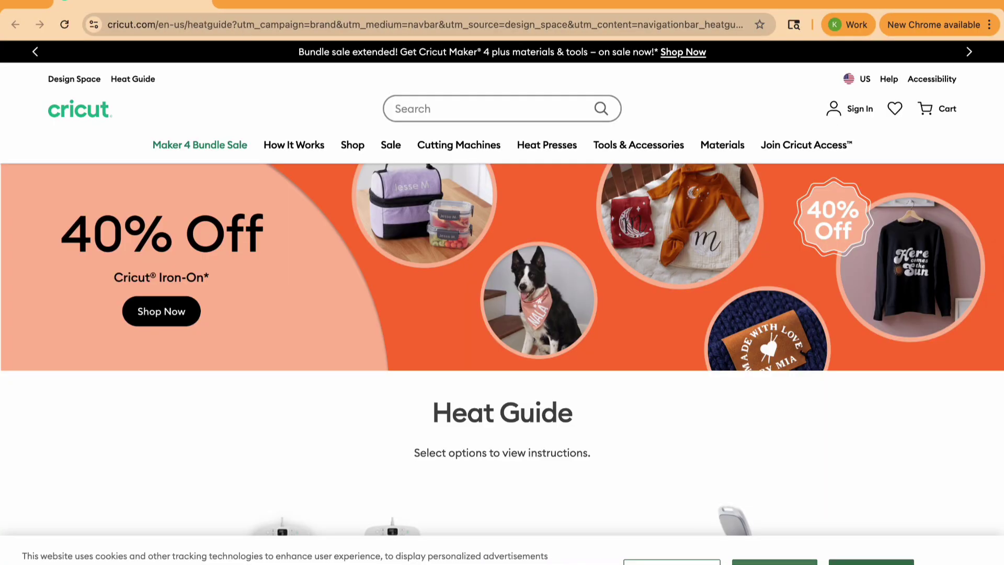
pyautogui.scroll(-6, 550, 461)
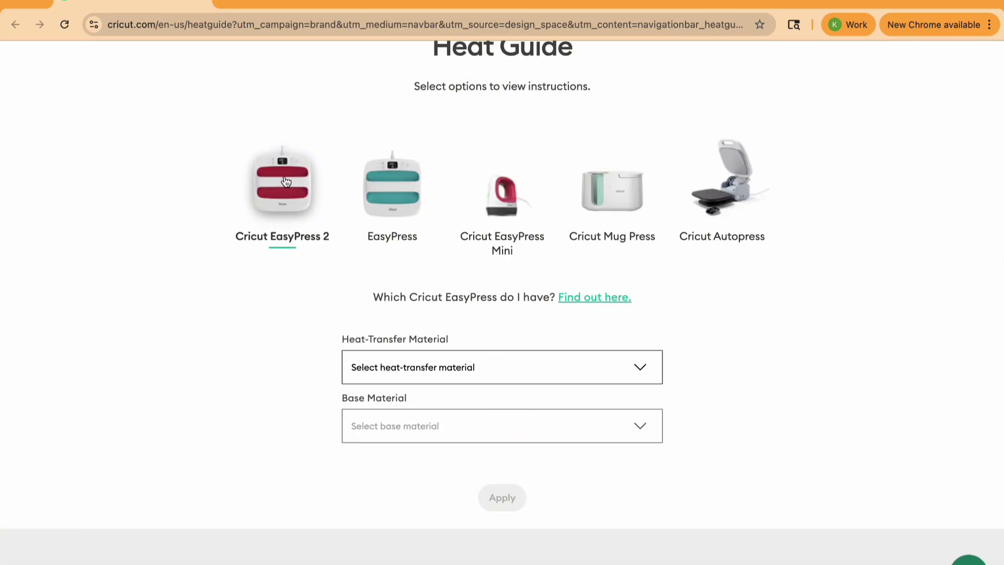
pyautogui.click(503, 195)
pyautogui.click(462, 367)
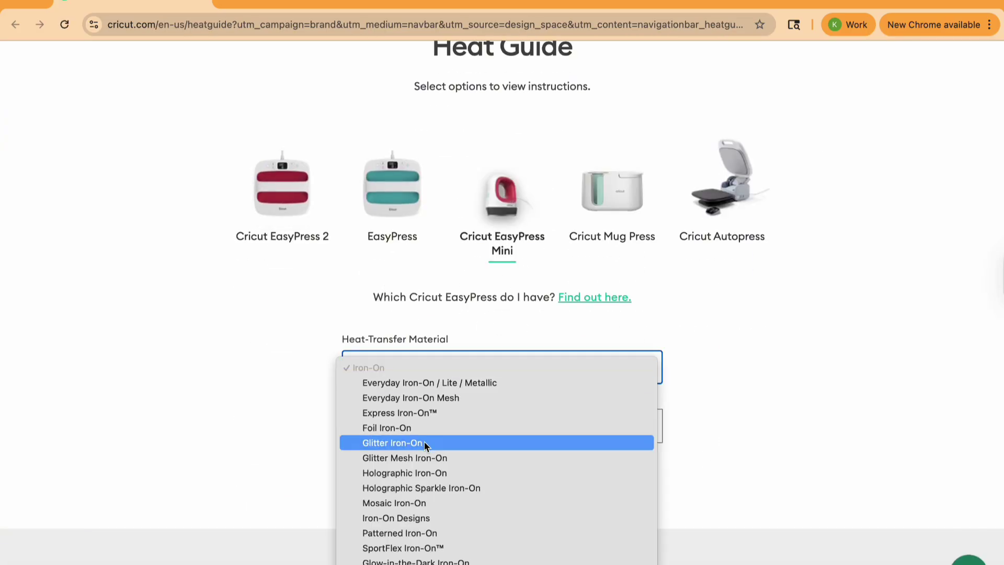
pyautogui.click(427, 428)
pyautogui.click(439, 422)
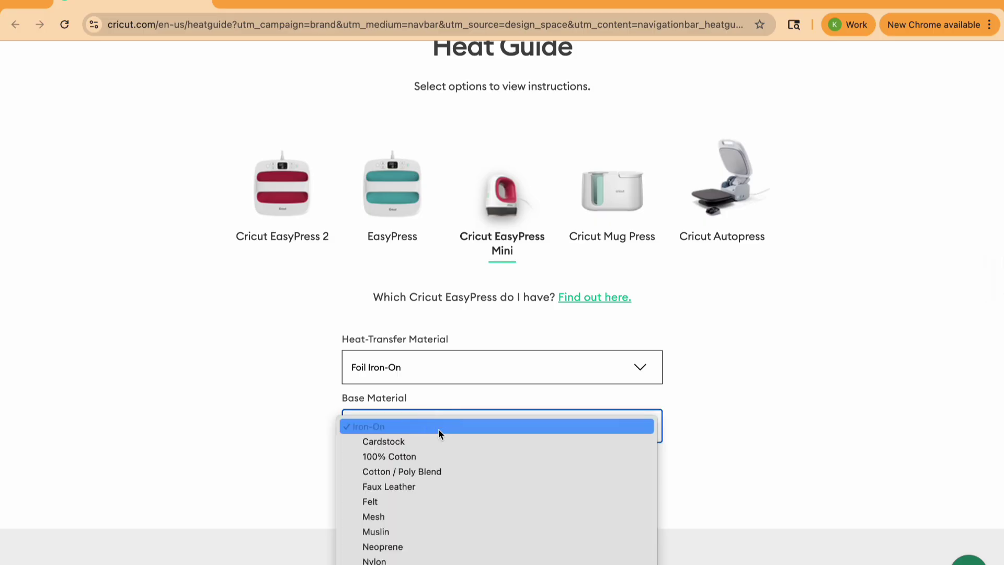
pyautogui.click(429, 471)
pyautogui.scroll(-2, 484, 400)
pyautogui.click(484, 396)
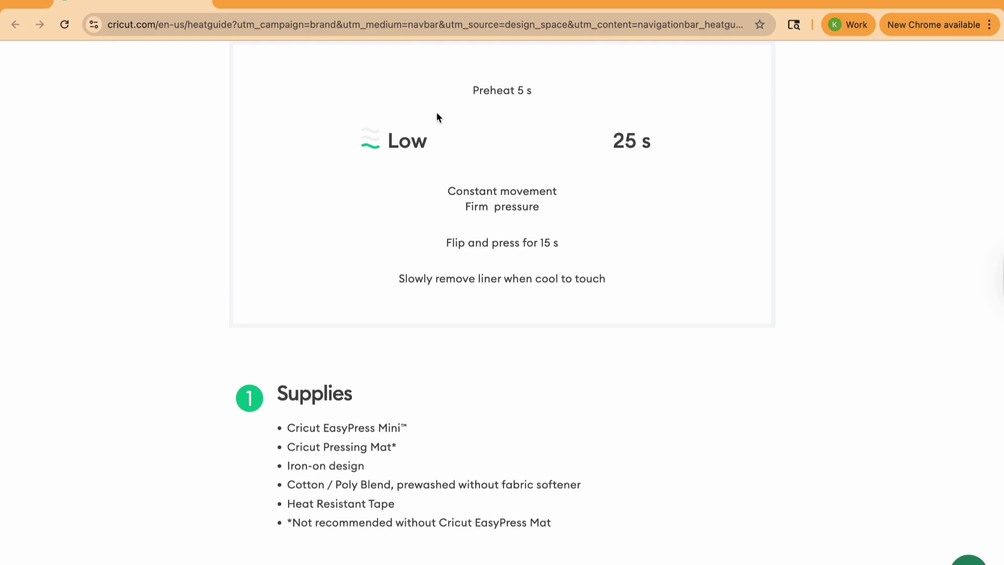
# Switch to Cricut Autopress with Holographic Iron-On on Faux Leather (285 °F, 15 s).
pyautogui.scroll(3, 590, 204)
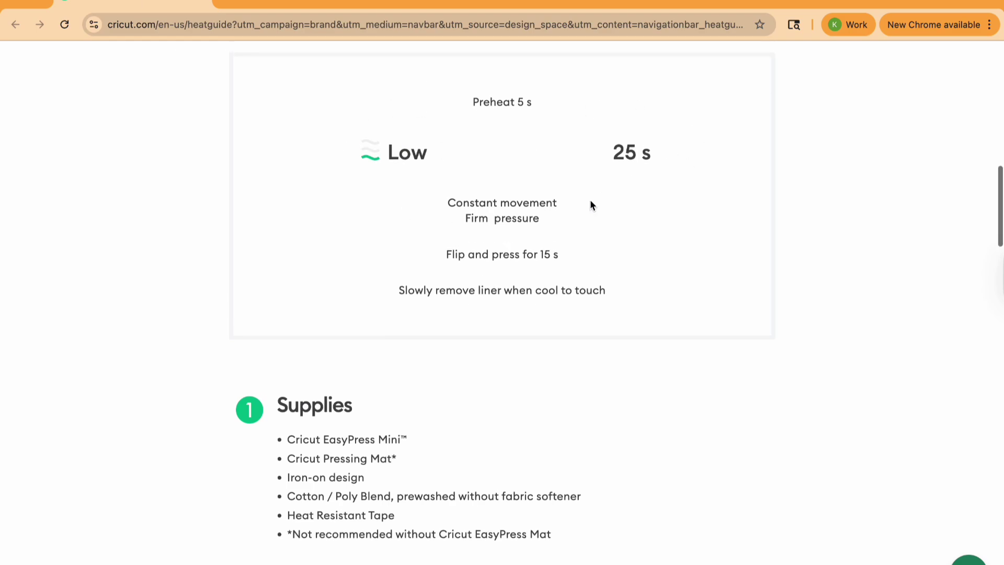
pyautogui.scroll(3, 481, 314)
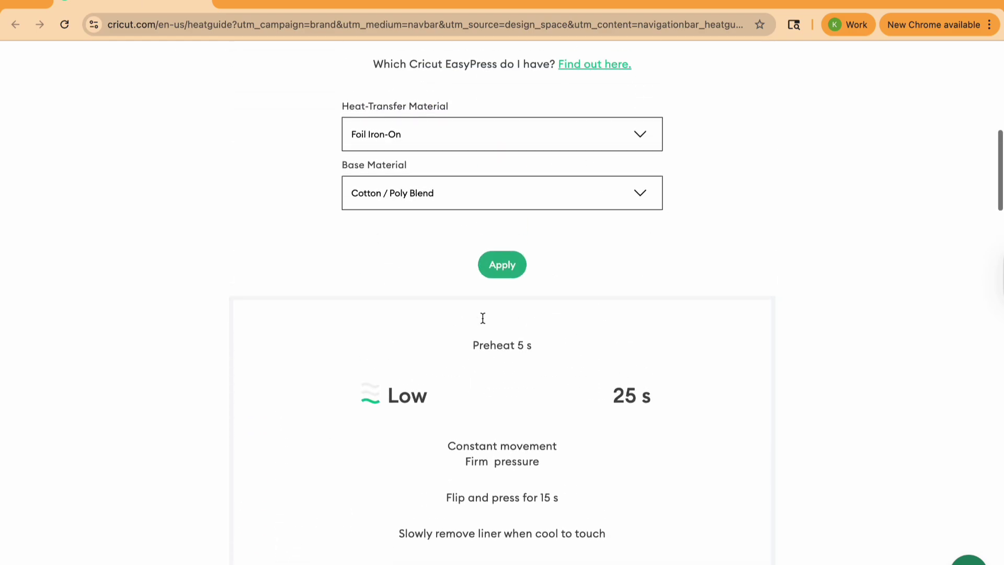
pyautogui.scroll(1, 471, 152)
pyautogui.scroll(1, 460, 137)
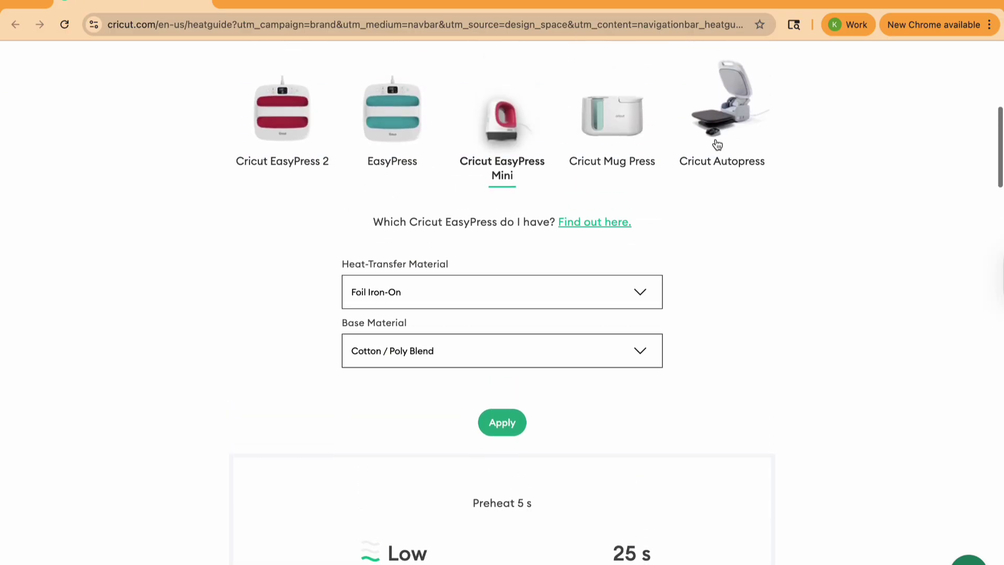
pyautogui.click(721, 152)
pyautogui.click(435, 291)
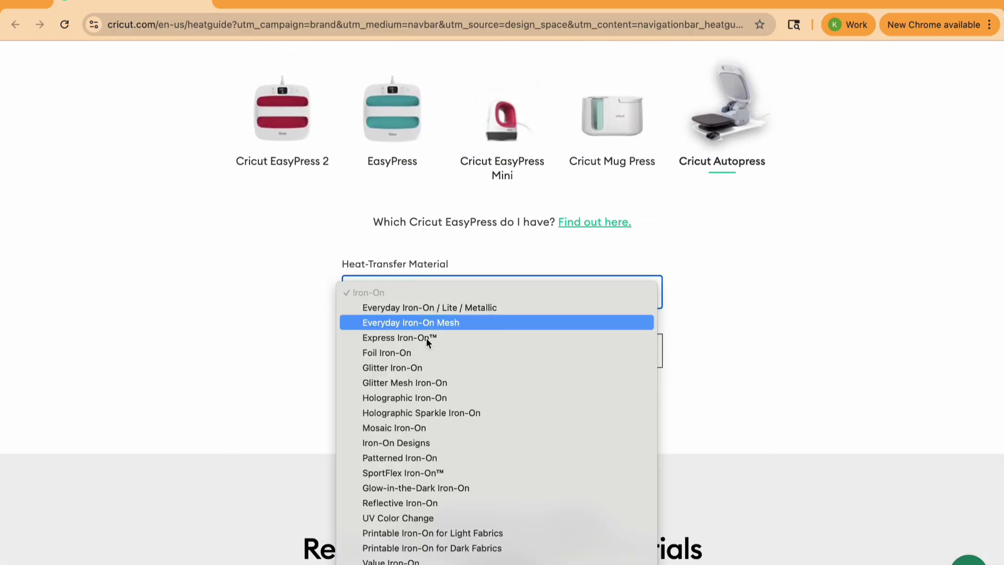
pyautogui.click(419, 396)
pyautogui.scroll(-8, 510, 398)
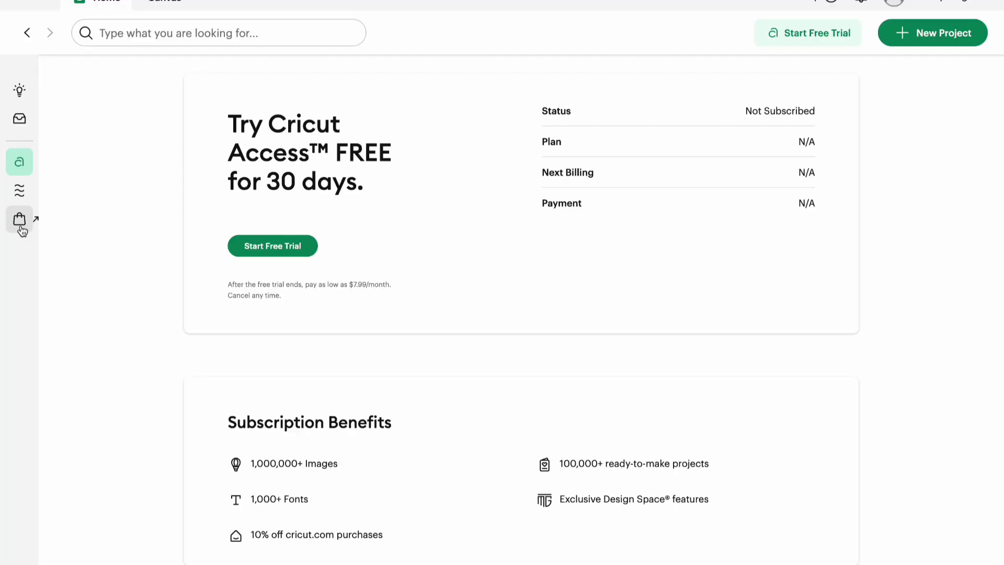
pyautogui.click(20, 220)
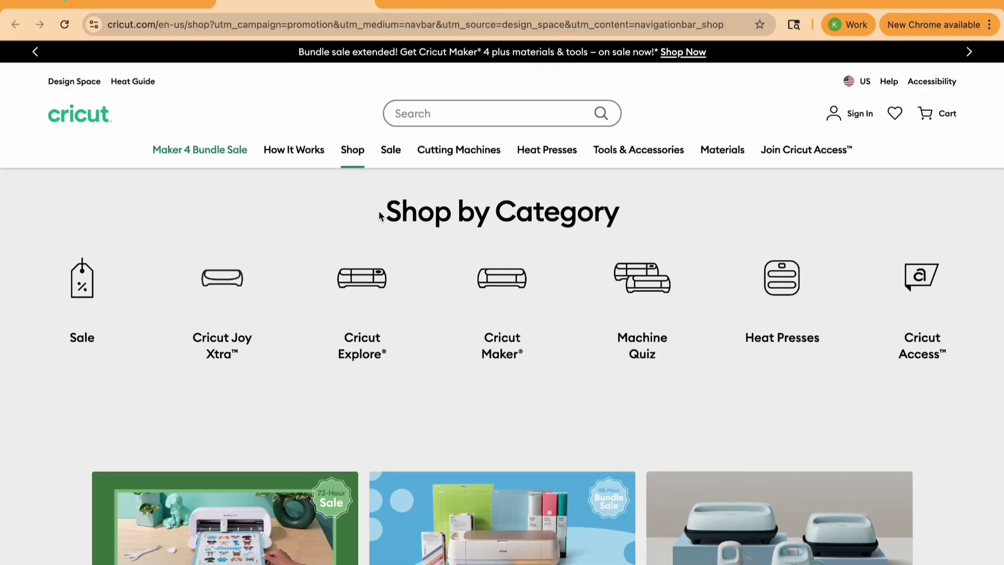
# Scroll the cricut.com Shop page through Shop by Category and its promotional bundles.
pyautogui.scroll(-5, 380, 215)
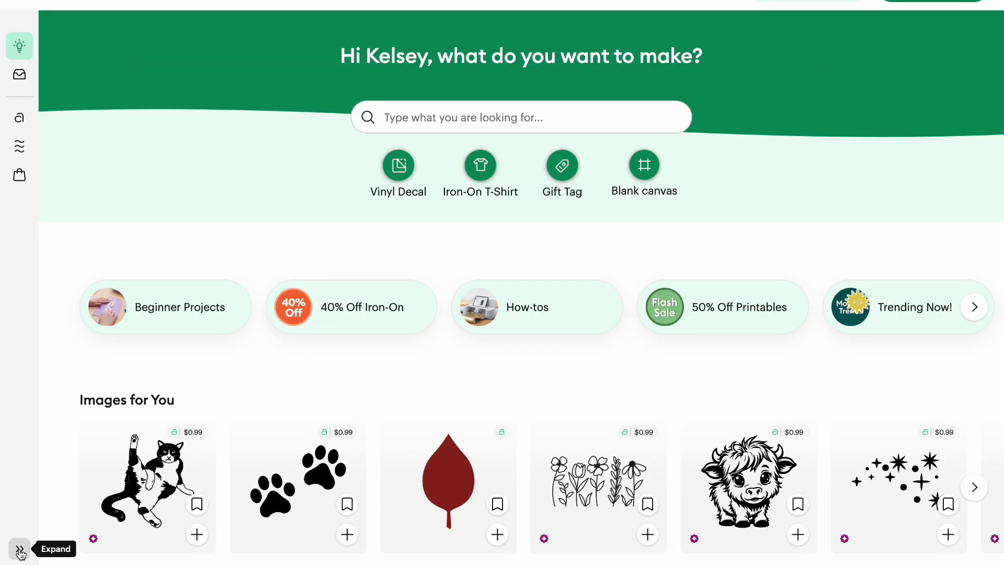
pyautogui.click(20, 550)
pyautogui.click(163, 548)
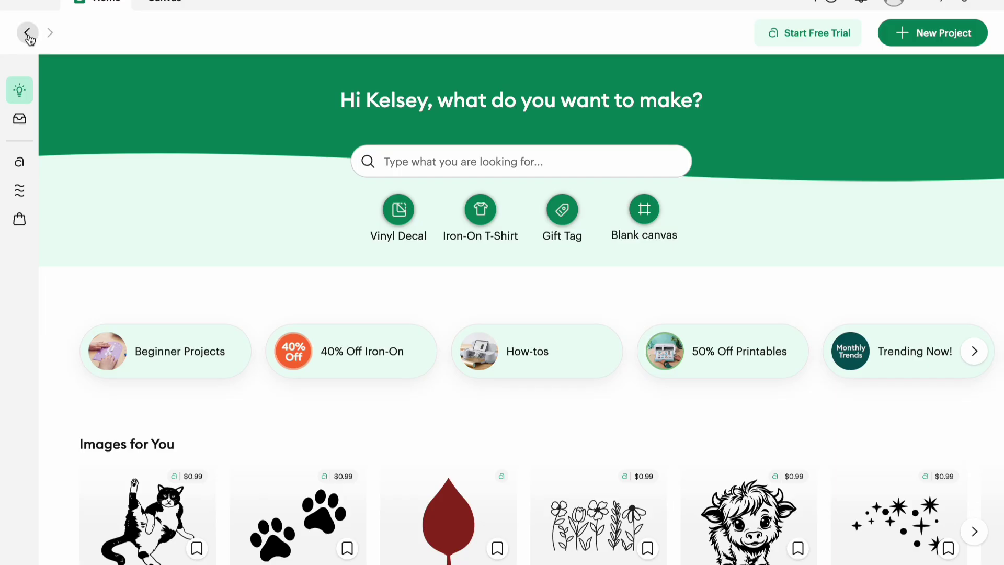
pyautogui.click(50, 33)
pyautogui.click(51, 33)
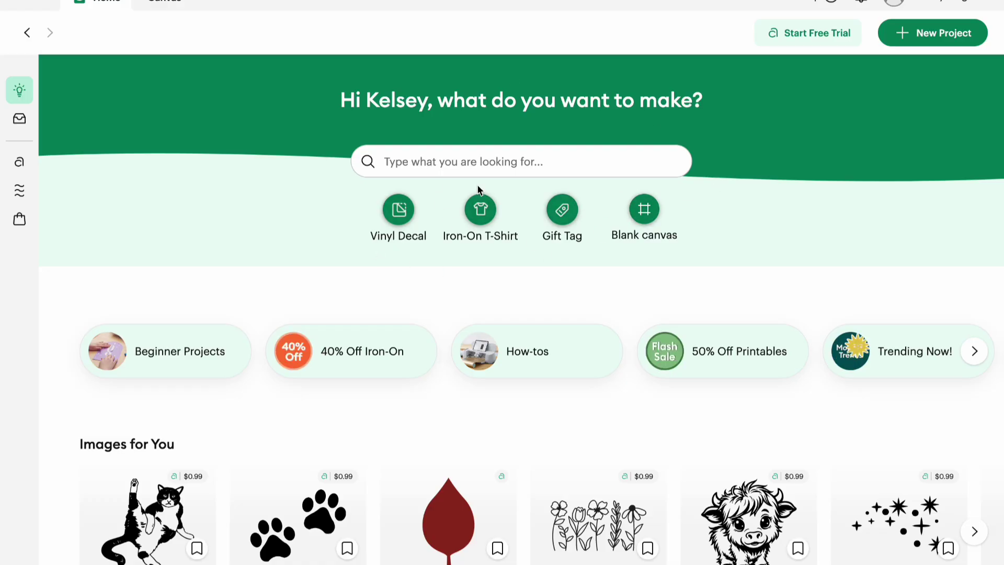
# Replace the canvas with a new Iron-On T-Shirt project sized for a women's Medium shirt.
pyautogui.click(468, 212)
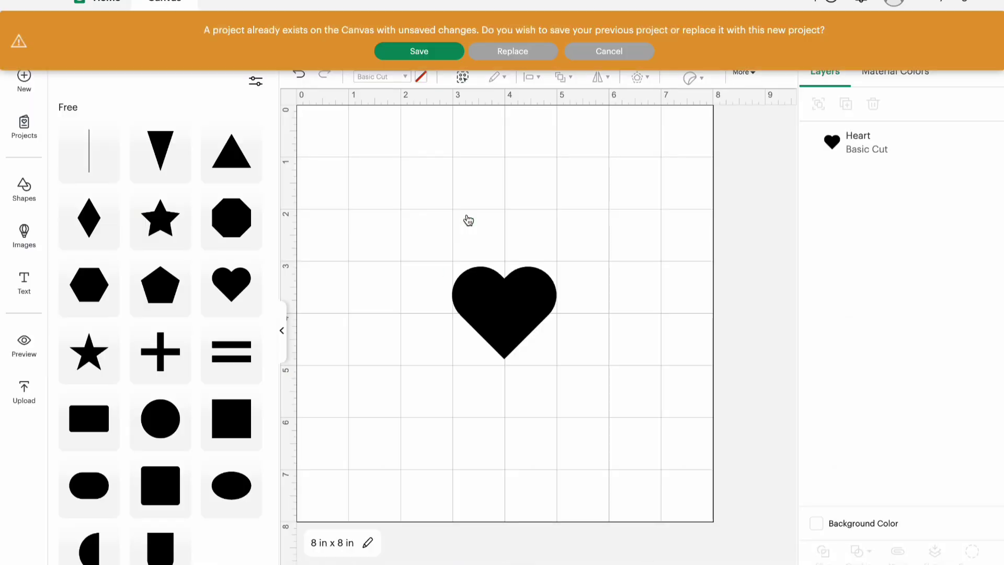
pyautogui.click(498, 50)
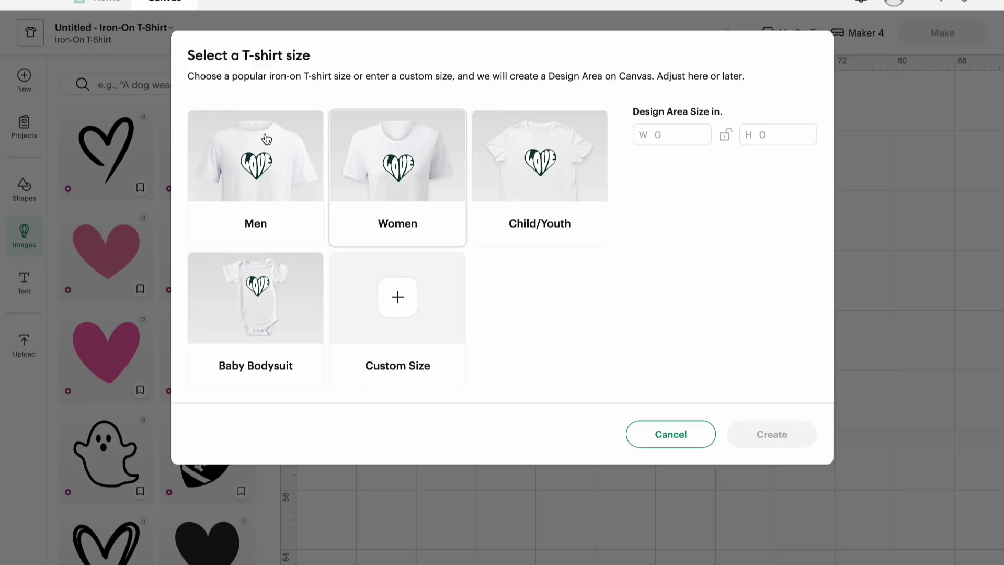
pyautogui.click(388, 201)
pyautogui.click(731, 145)
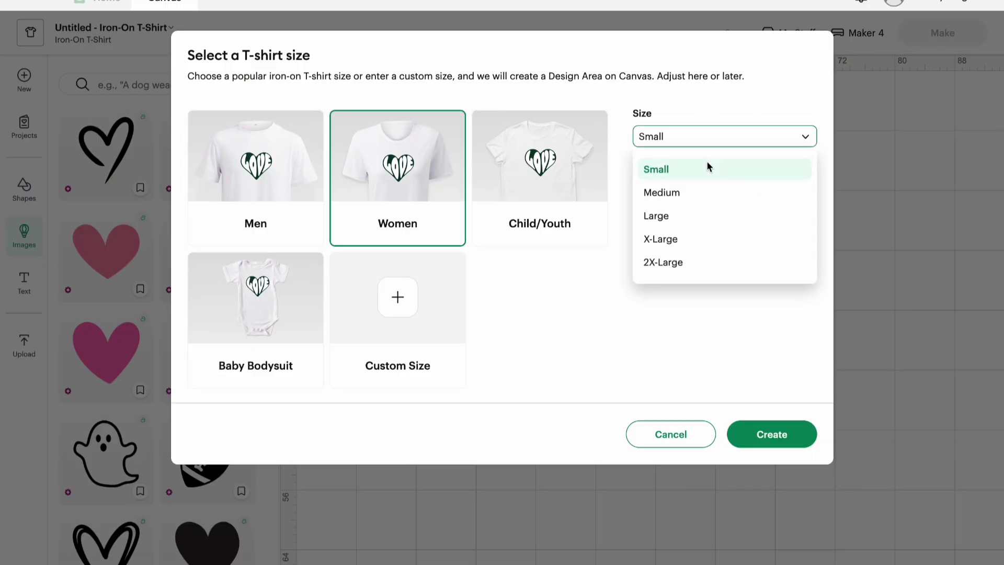
pyautogui.click(694, 193)
pyautogui.click(768, 439)
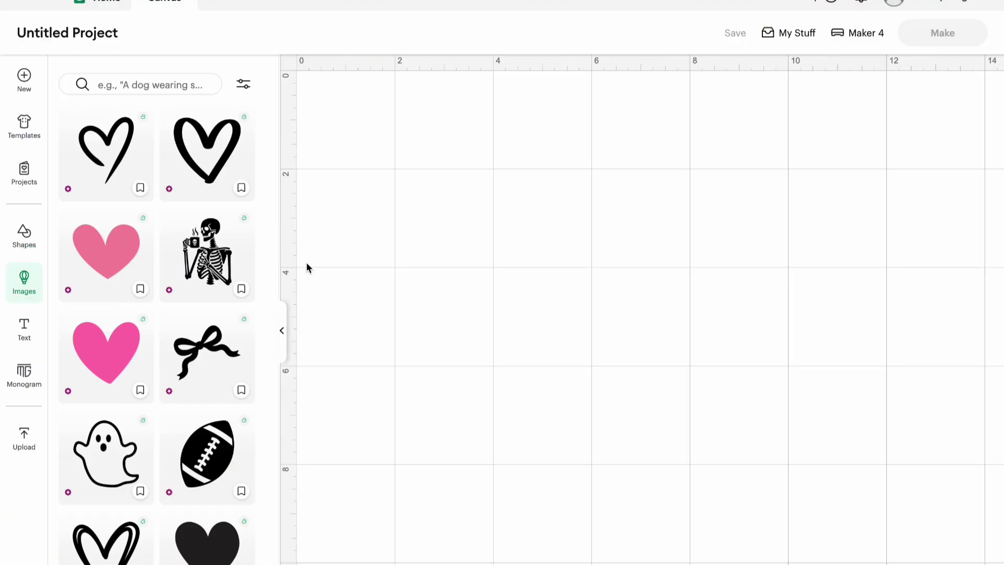
# Collapse the Images panel, zoom in on the empty canvas, and reset the view to its origin.
pyautogui.scroll(-5, 458, 274)
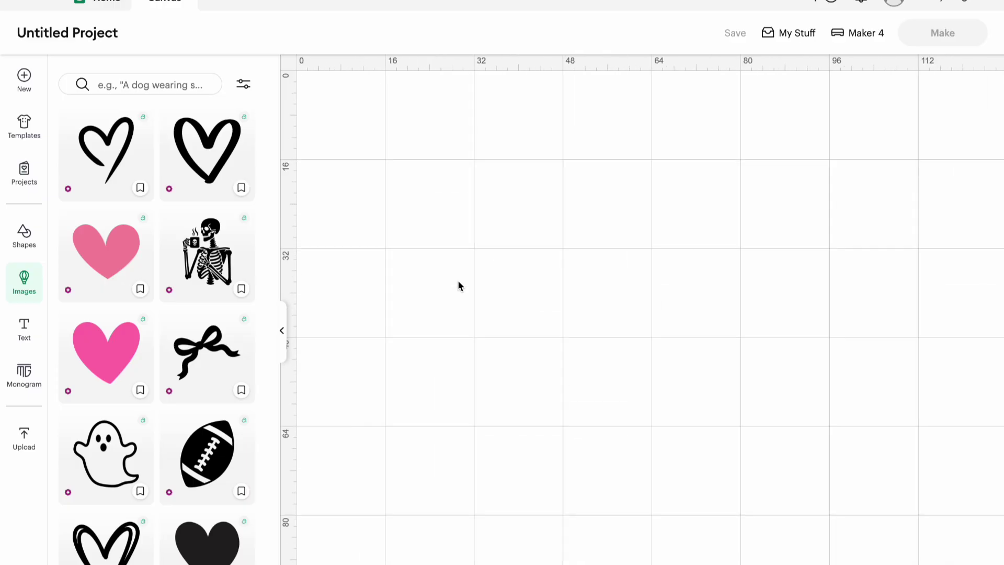
pyautogui.click(282, 328)
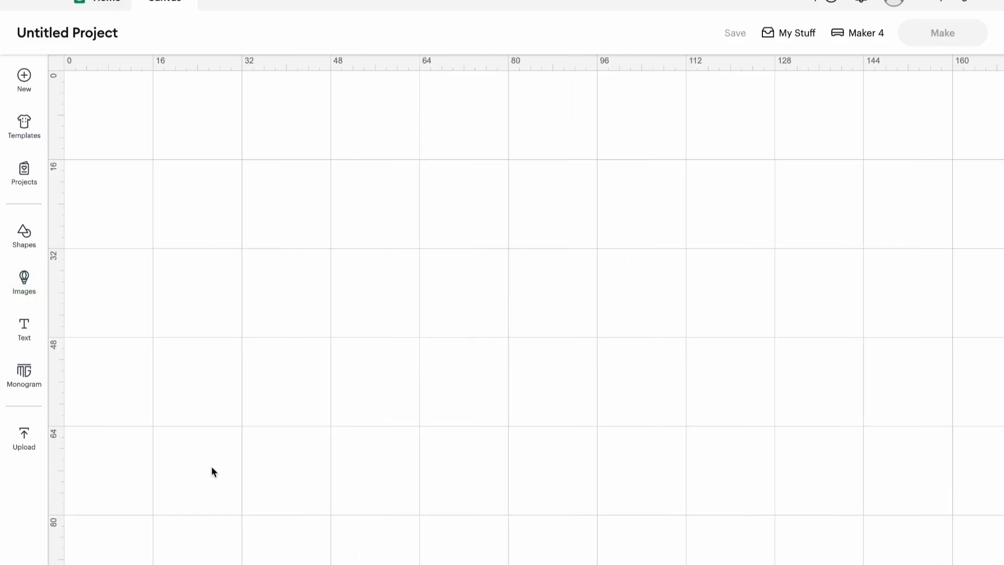
pyautogui.scroll(4, 238, 278)
pyautogui.hotkey('ctrl', '+')
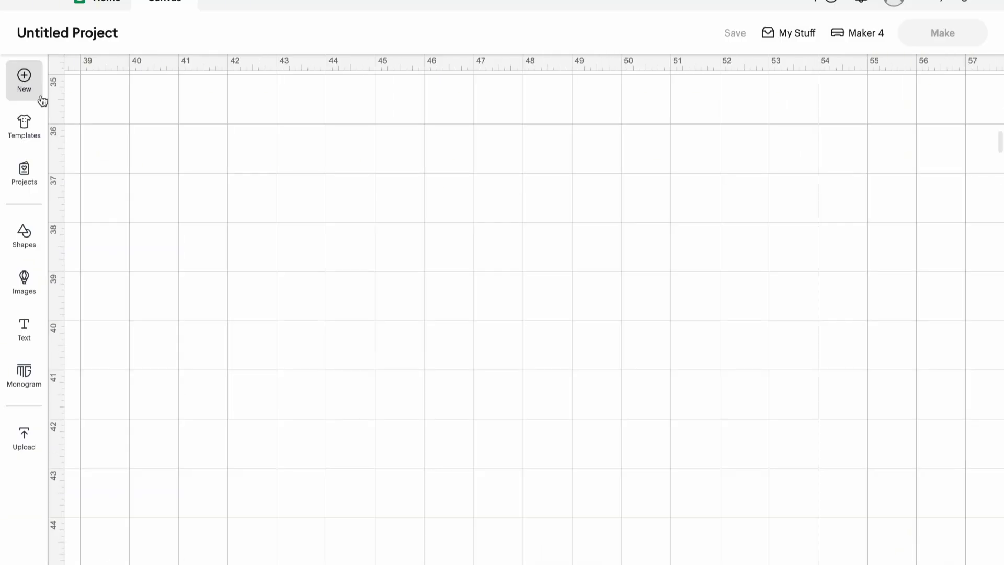
pyautogui.click(56, 65)
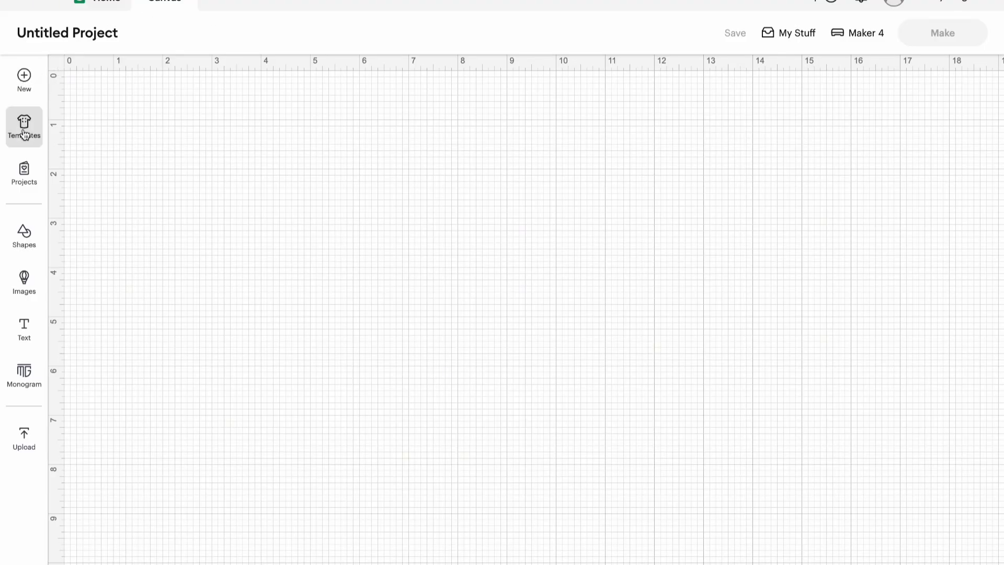
# Browse the Templates and Projects libraries, then scroll through the Shapes library grid.
pyautogui.click(25, 134)
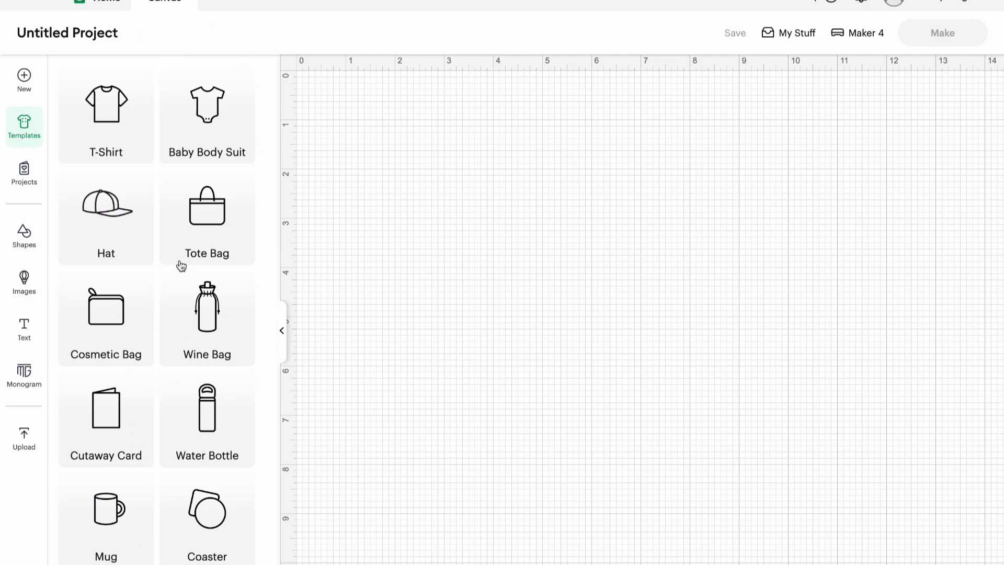
pyautogui.click(31, 173)
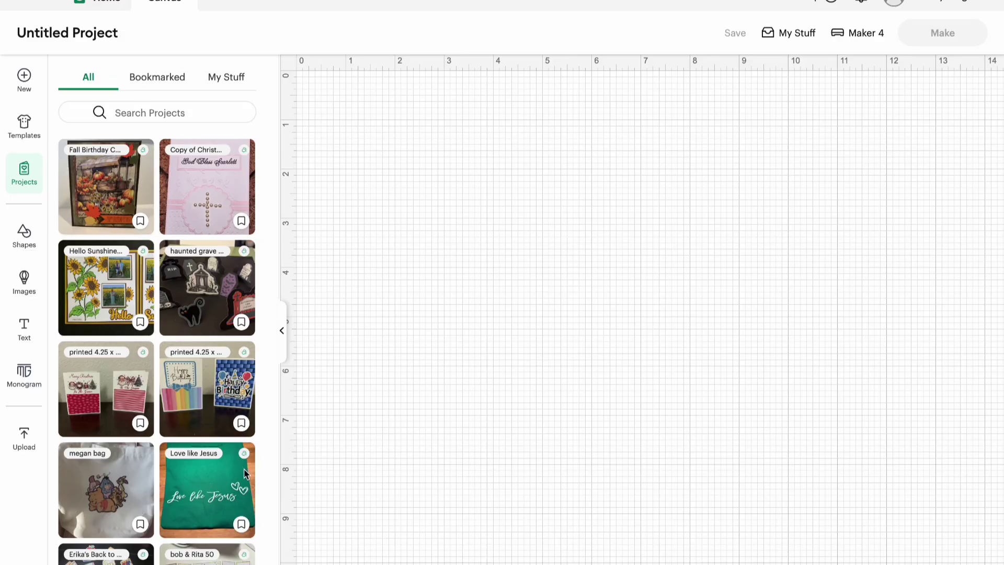
pyautogui.click(23, 240)
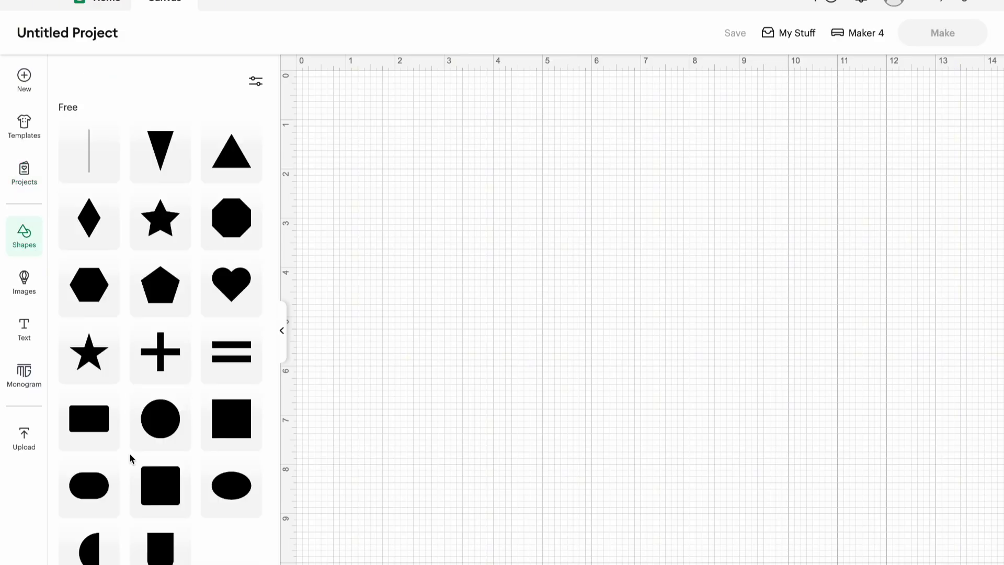
pyautogui.scroll(-15, 130, 458)
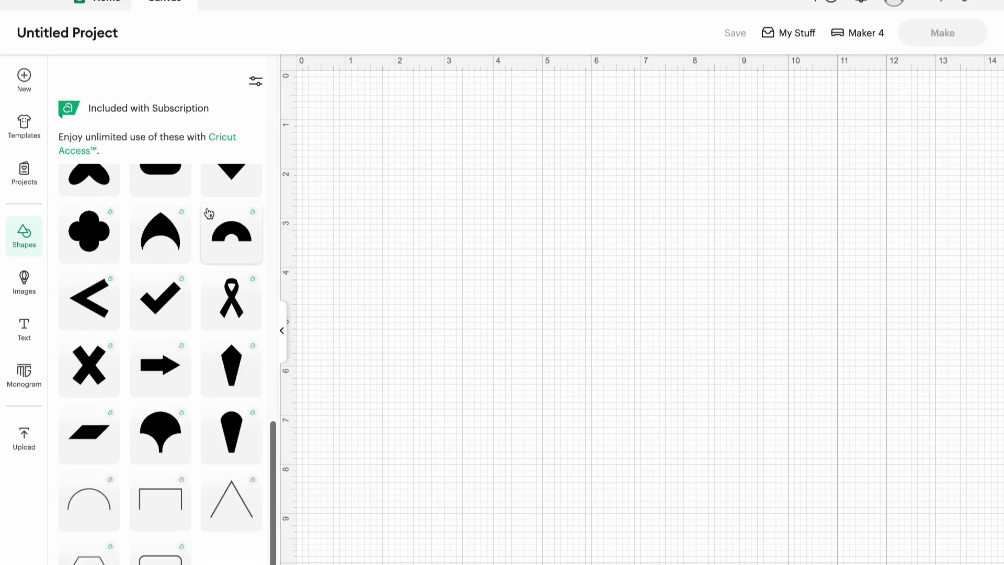
pyautogui.scroll(5, 150, 399)
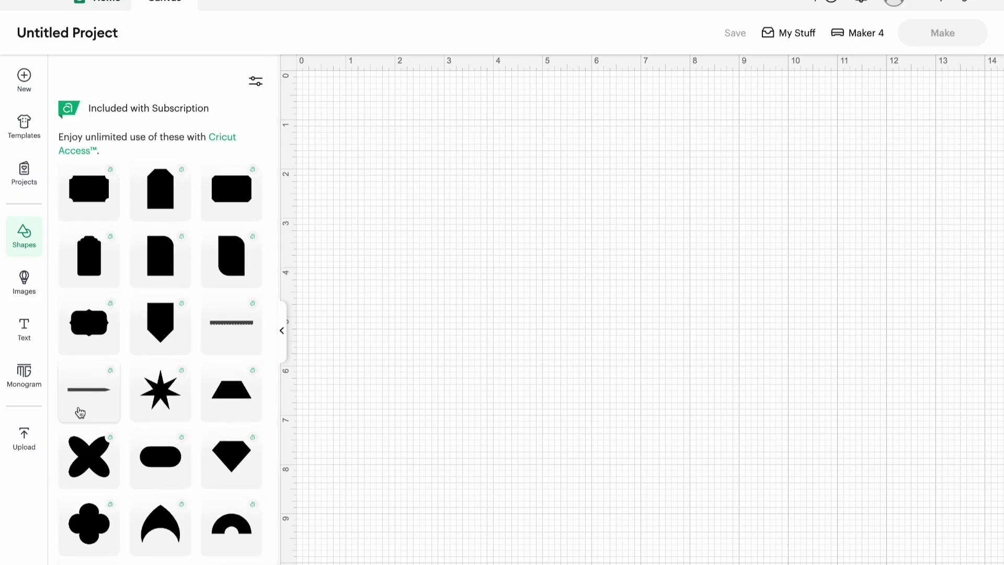
pyautogui.scroll(3, 100, 230)
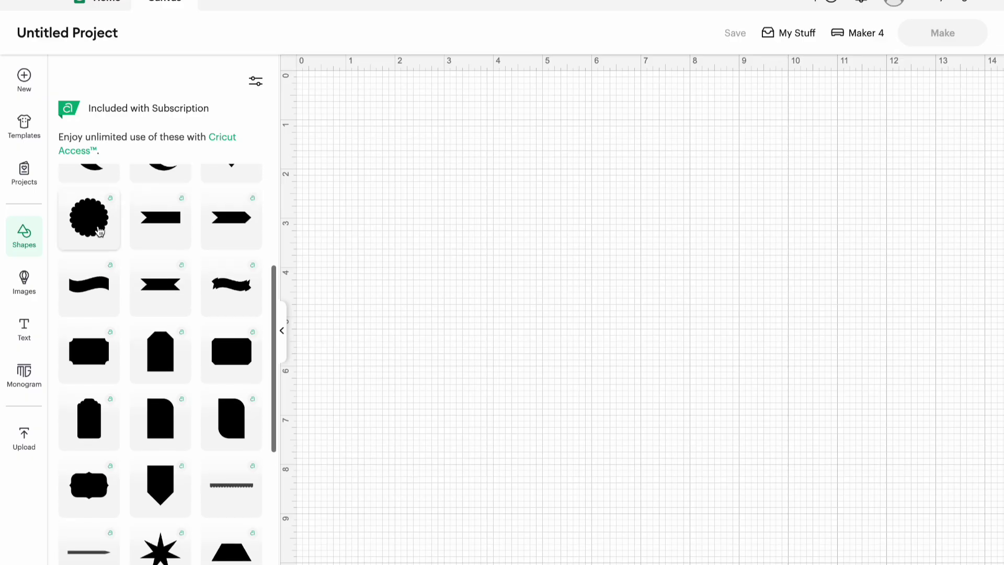
pyautogui.scroll(1, 96, 230)
# Search Images for 'ghost reading' and add the Ghost Reading Book image to the canvas.
pyautogui.click(22, 279)
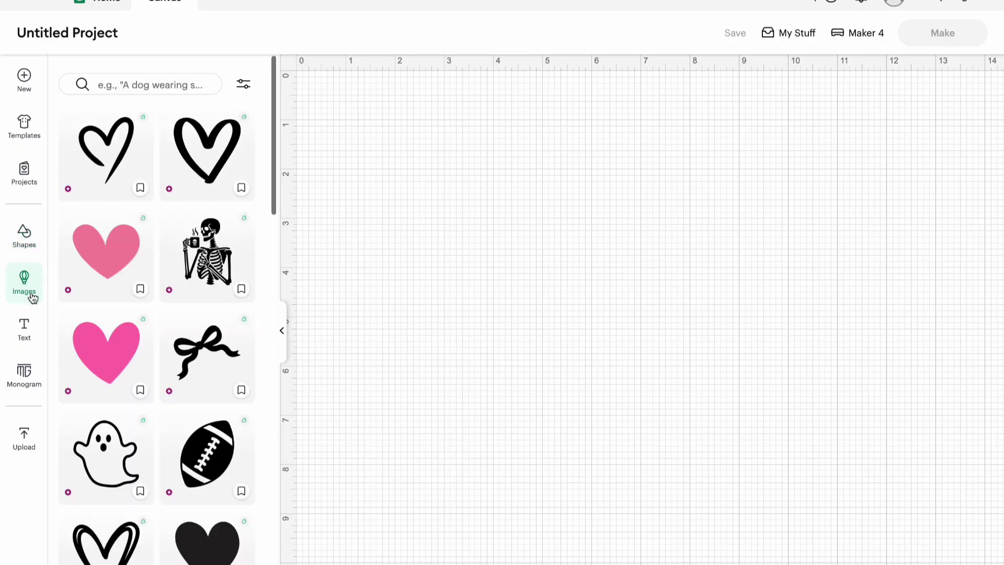
pyautogui.click(130, 88)
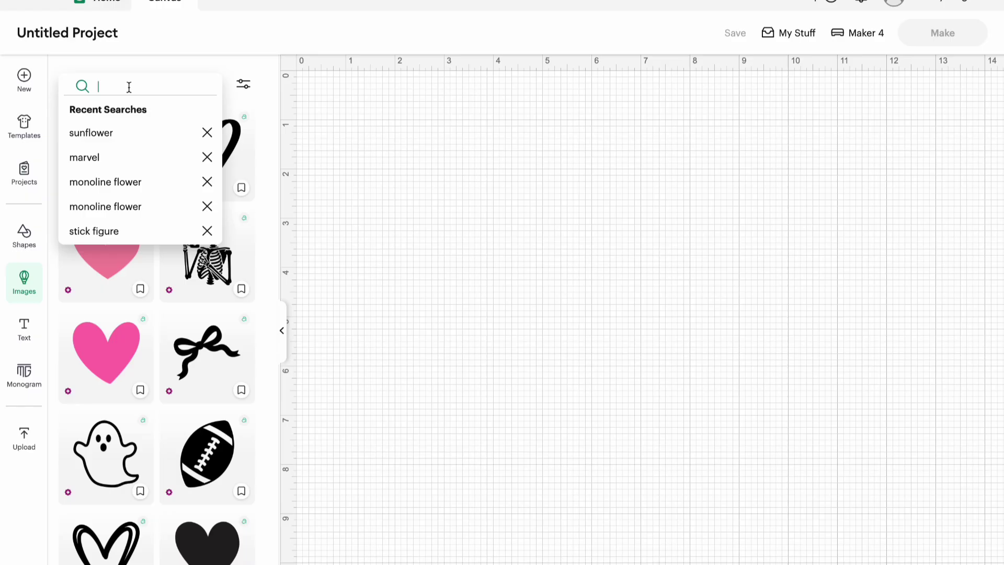
pyautogui.write('ghost reading')
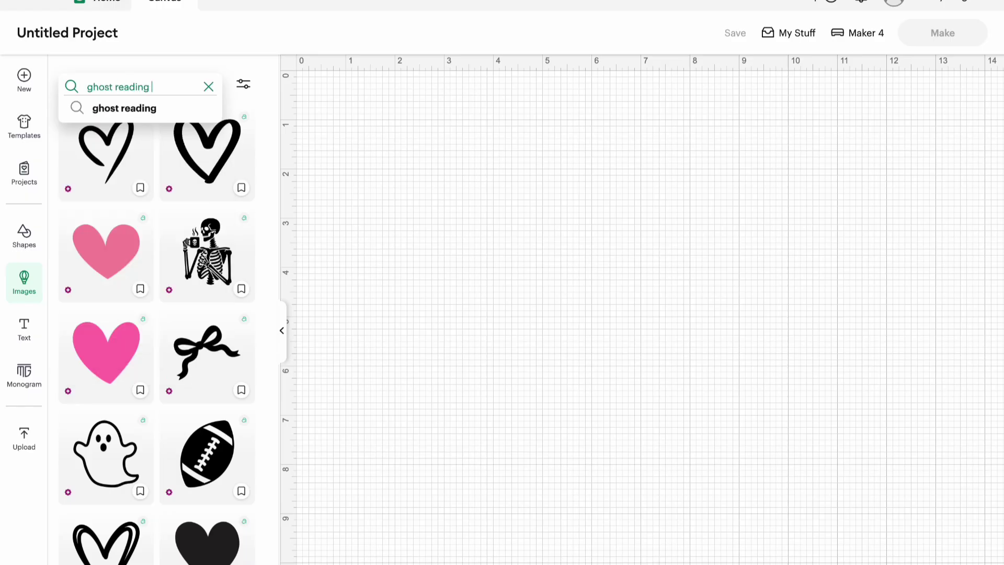
pyautogui.press('Return')
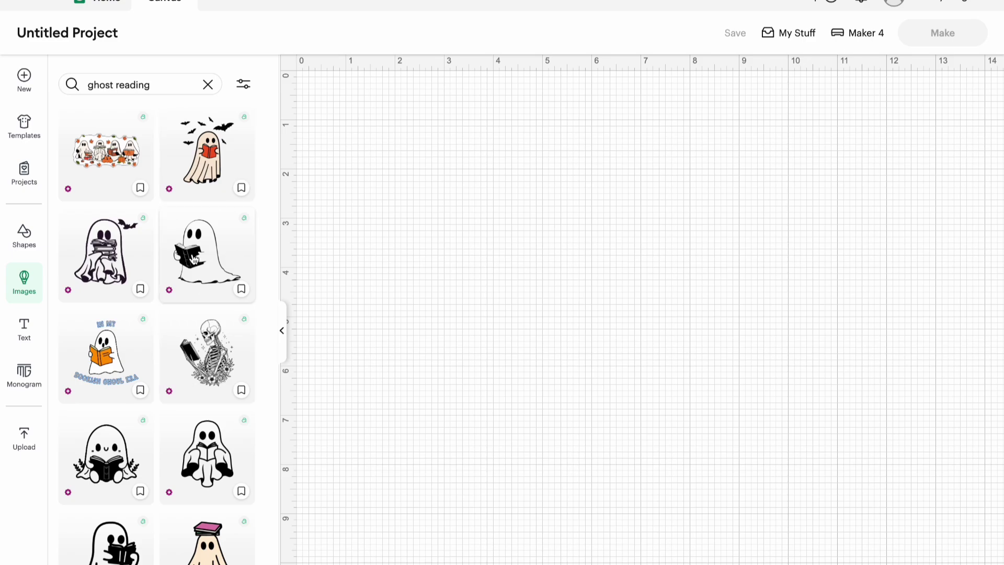
pyautogui.scroll(-2, 186, 364)
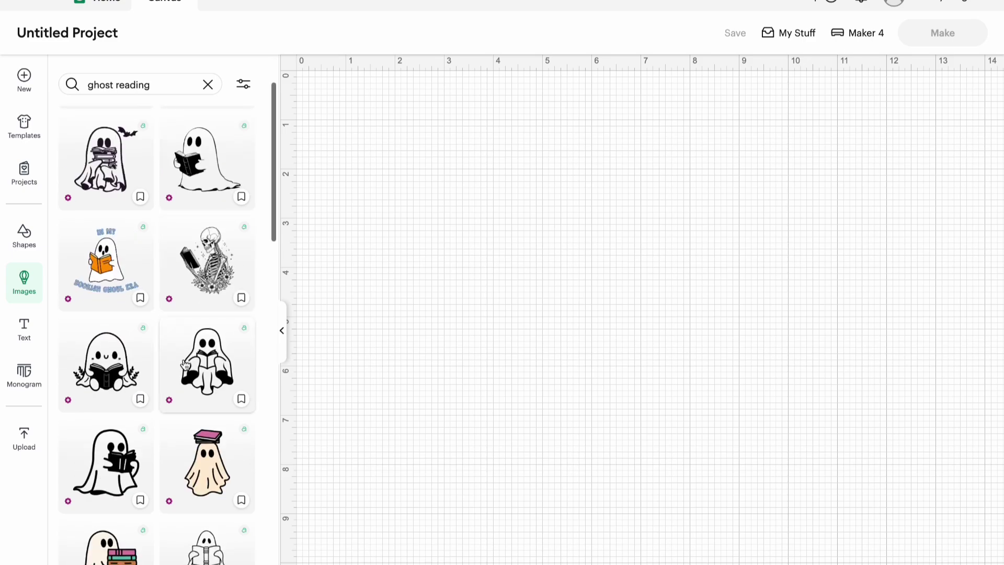
pyautogui.click(111, 383)
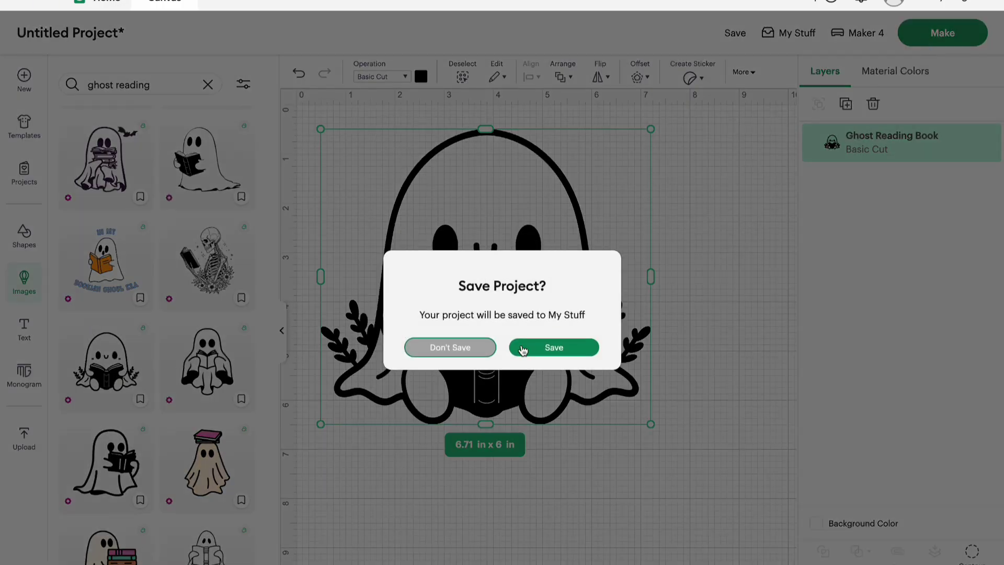
# Preview the ghost on the mat, view its $0.99 checkout, and return to the design canvas.
pyautogui.click(523, 338)
pyautogui.click(969, 554)
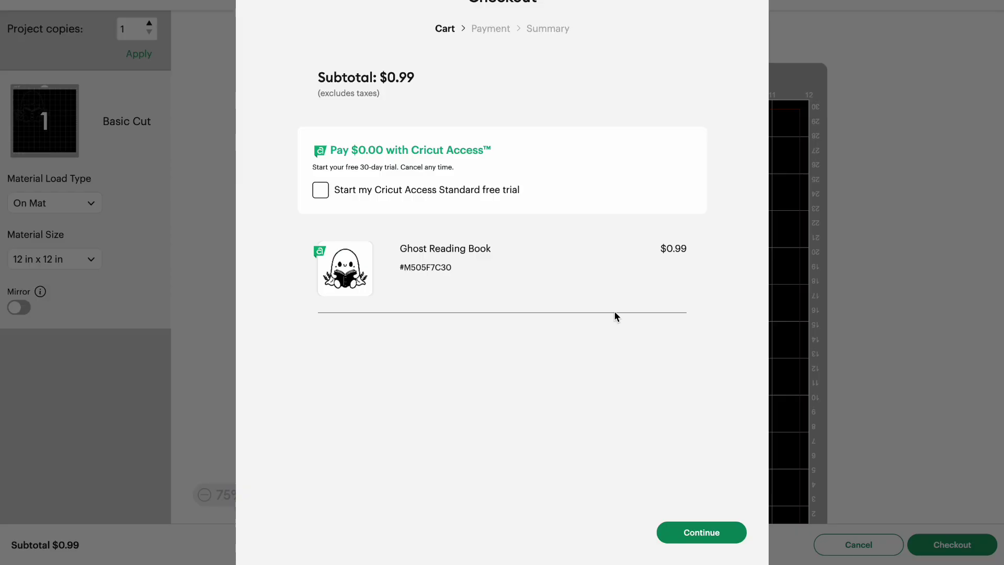
pyautogui.click(743, 2)
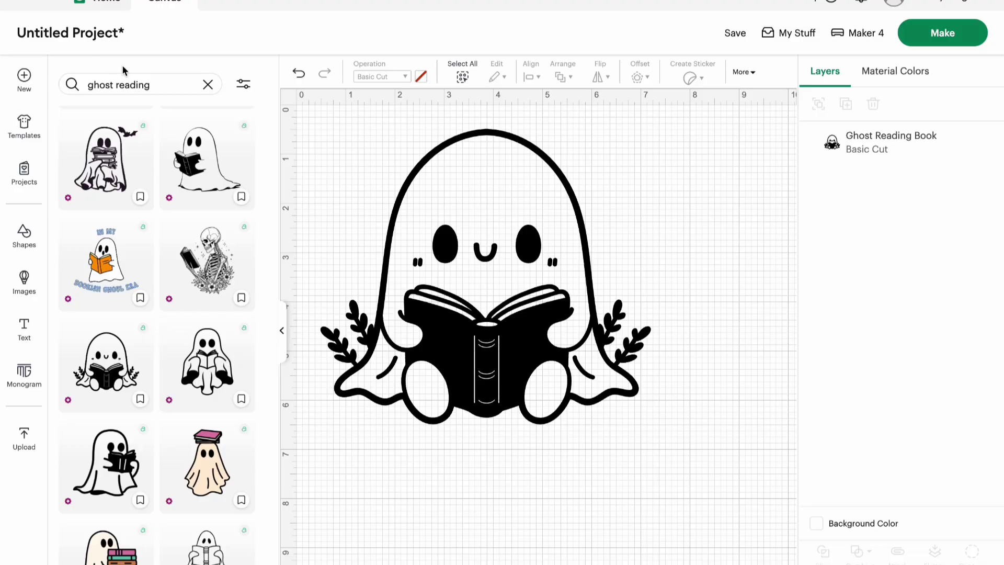
pyautogui.click(158, 82)
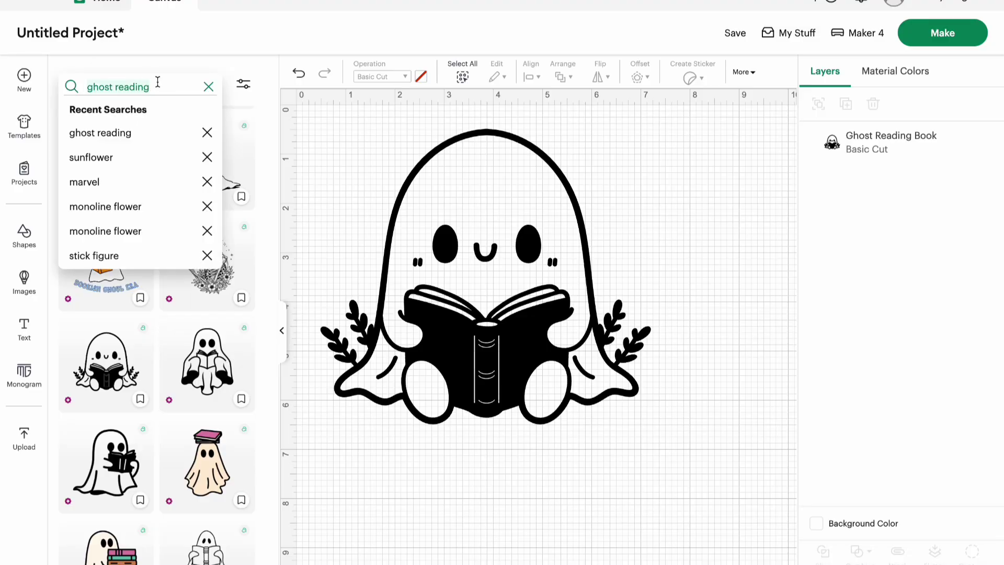
# Search Images for 'box', add the Rectangle Box, and close its checkout window.
pyautogui.write('box')
pyautogui.press('Return')
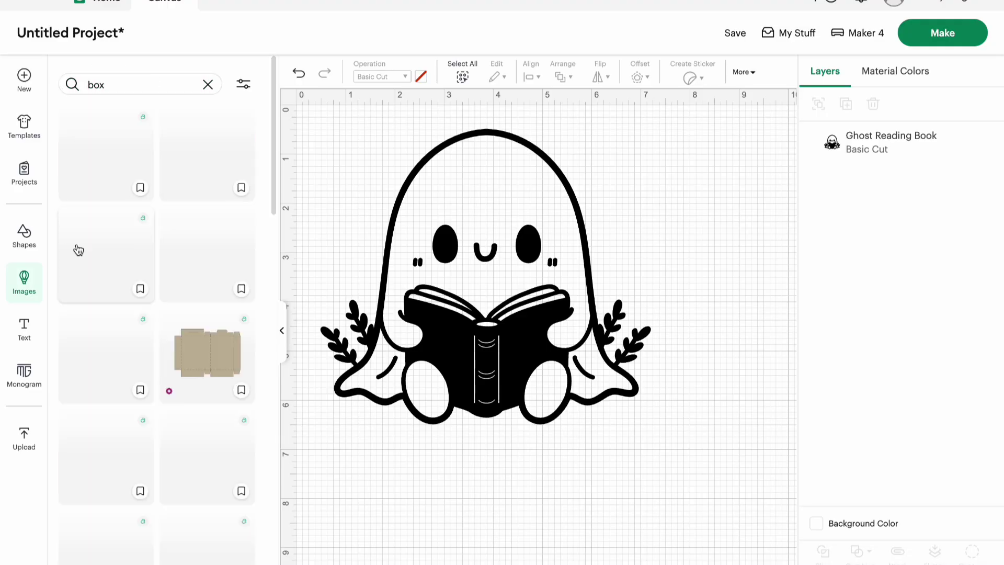
pyautogui.scroll(-4, 181, 159)
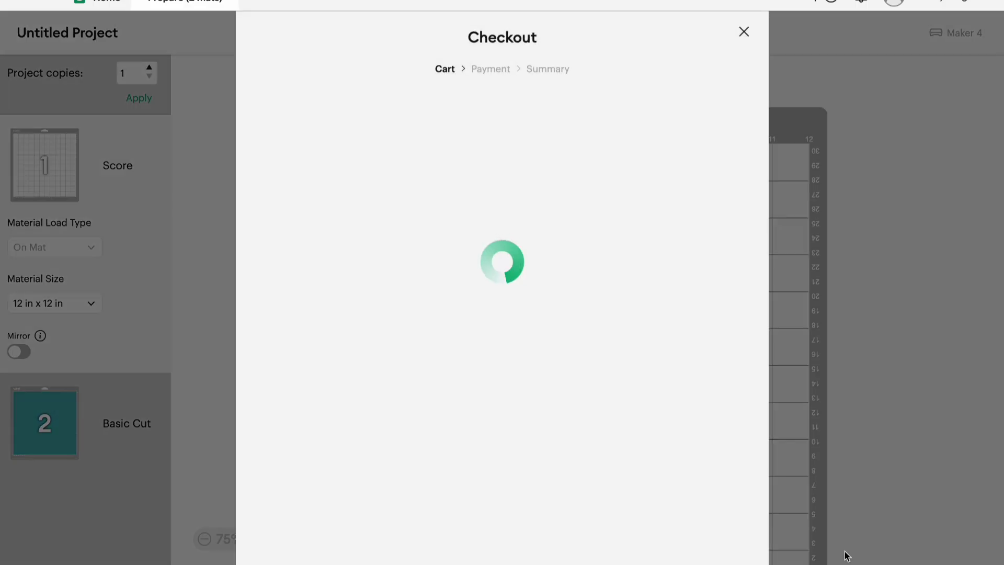
pyautogui.click(741, 36)
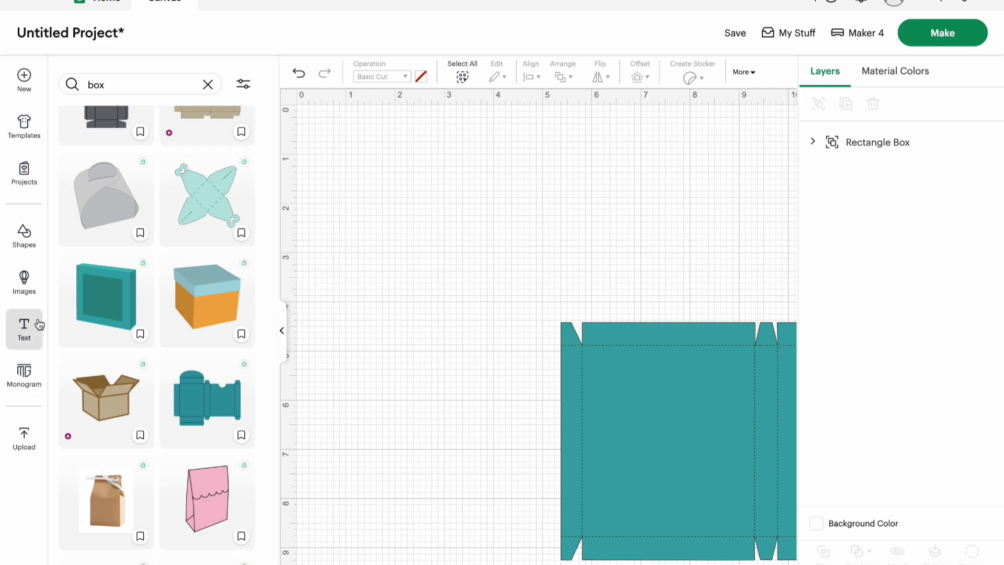
# Clear the search, hide the image library, and remove the Rectangle Box from the canvas.
pyautogui.scroll(-1, 135, 448)
pyautogui.click(206, 87)
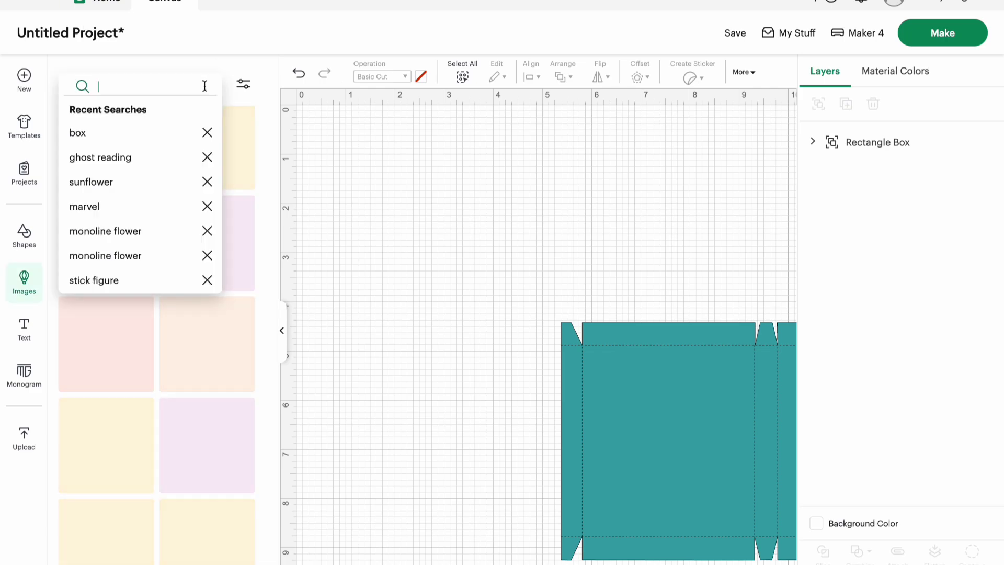
pyautogui.click(283, 332)
pyautogui.click(346, 409)
pyautogui.hotkey('ctrl', 'z')
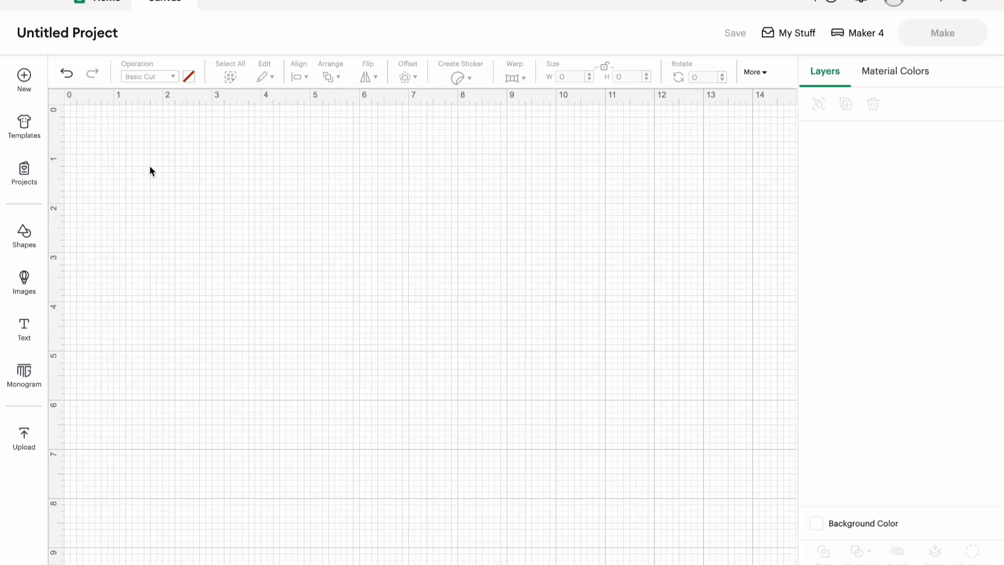
# Add a sample text object and browse its Cricut font collection.
pyautogui.click(33, 316)
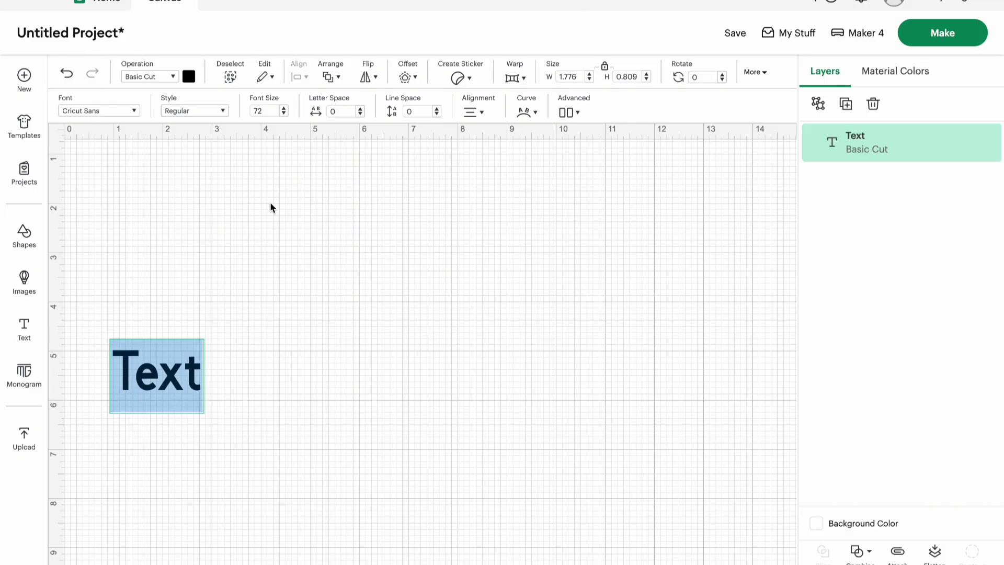
pyautogui.click(115, 112)
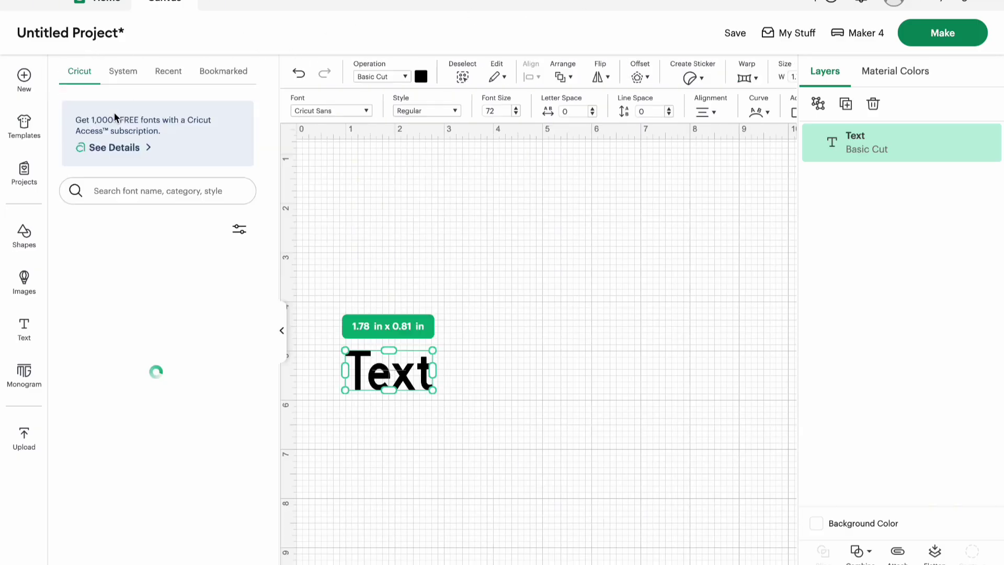
pyautogui.click(82, 79)
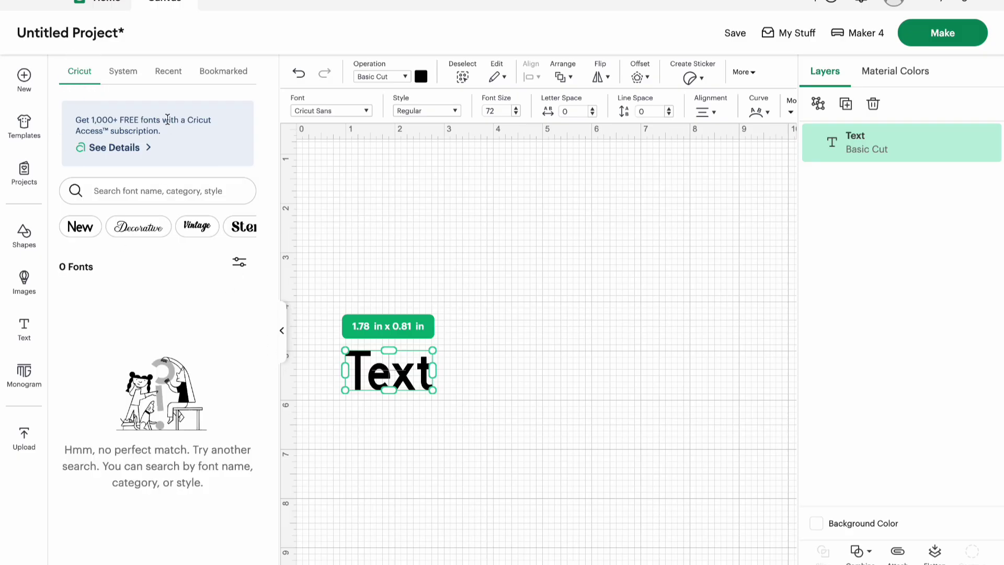
pyautogui.scroll(-8, 170, 372)
pyautogui.scroll(-10, 170, 372)
# Check the System, Recent and Bookmarked font tabs, delete the text, and open Monogram Maker.
pyautogui.click(125, 73)
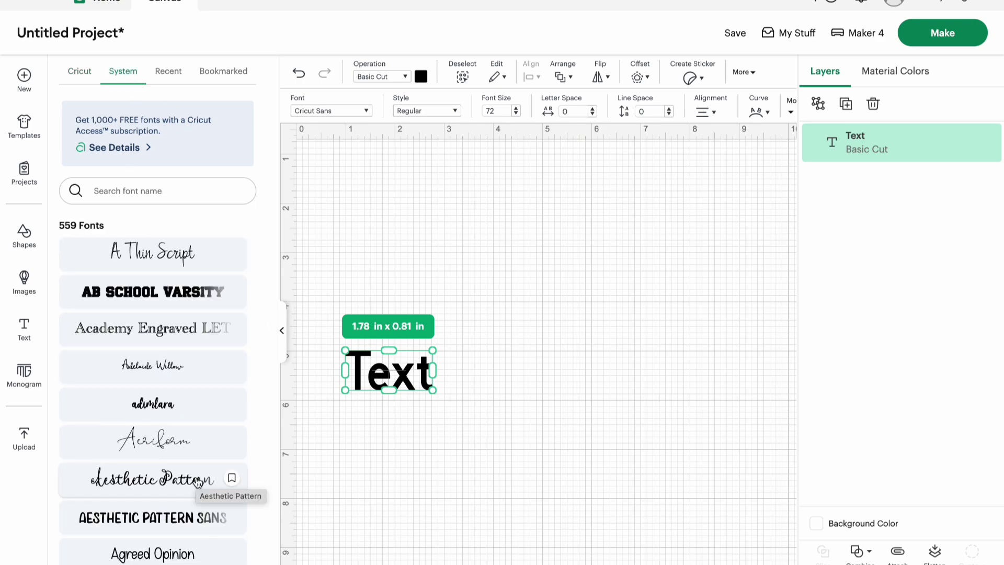
pyautogui.click(174, 76)
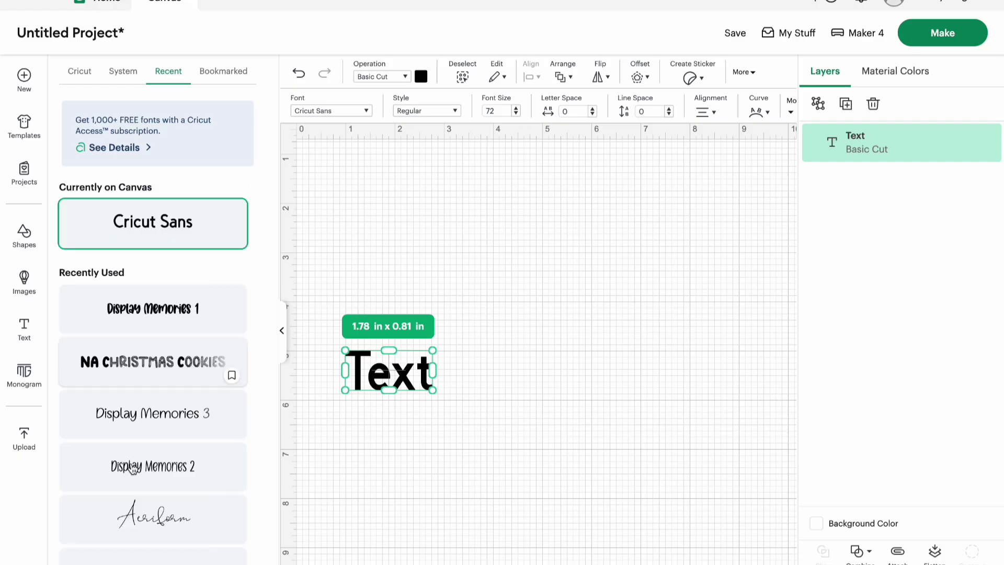
pyautogui.click(221, 64)
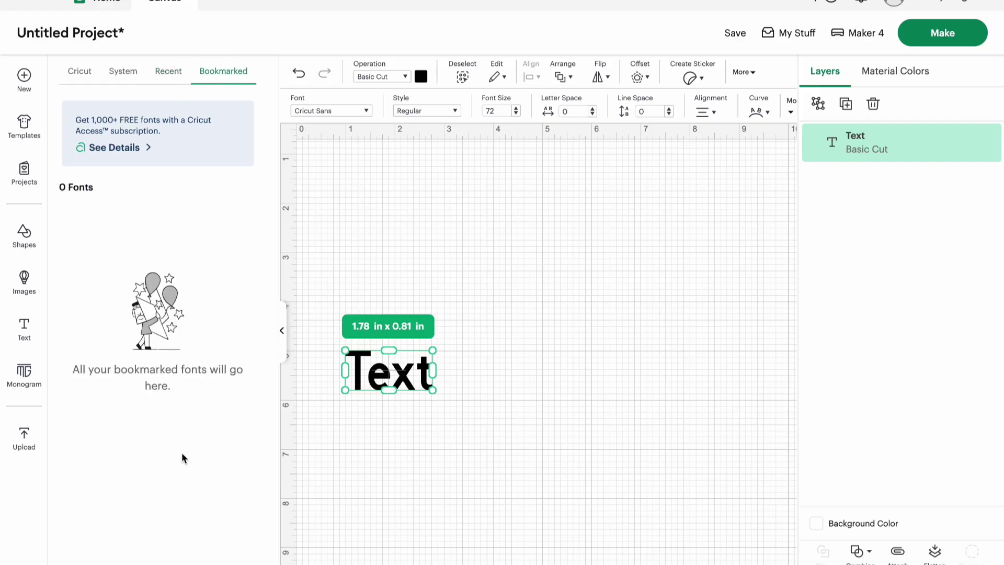
pyautogui.click(107, 73)
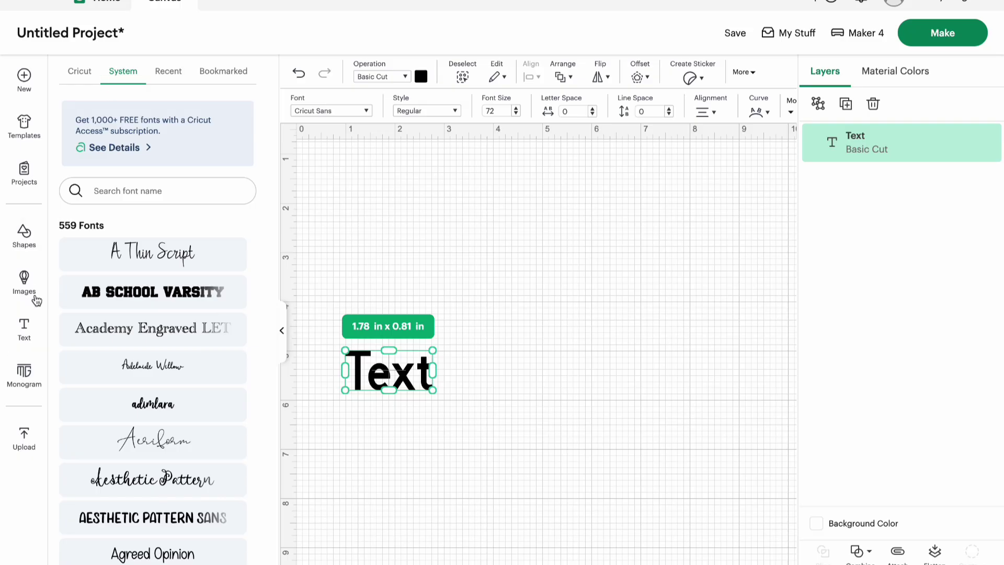
pyautogui.press('Delete')
pyautogui.click(24, 374)
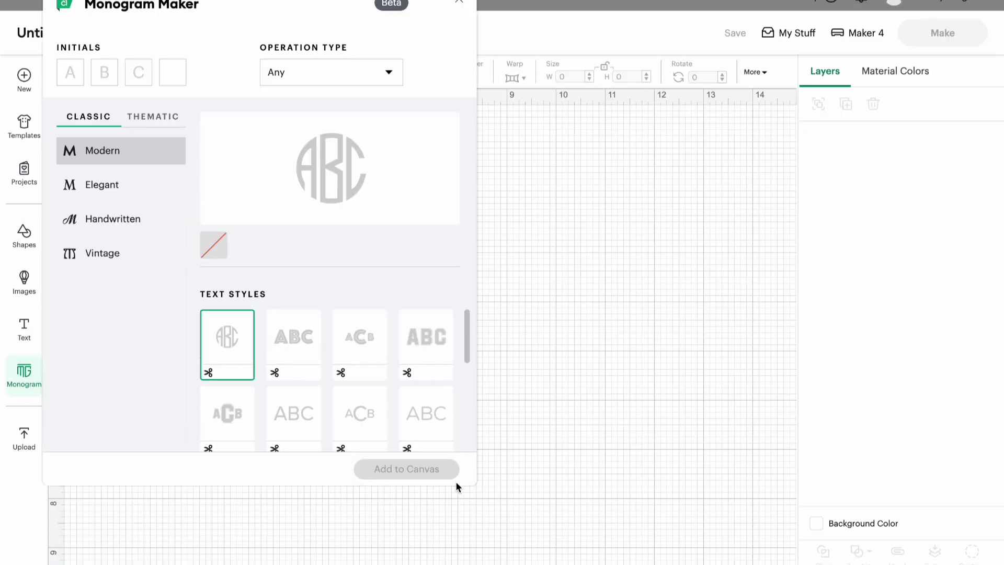
# Close Monogram Maker without adding anything and go to the Upload page.
pyautogui.click(460, 4)
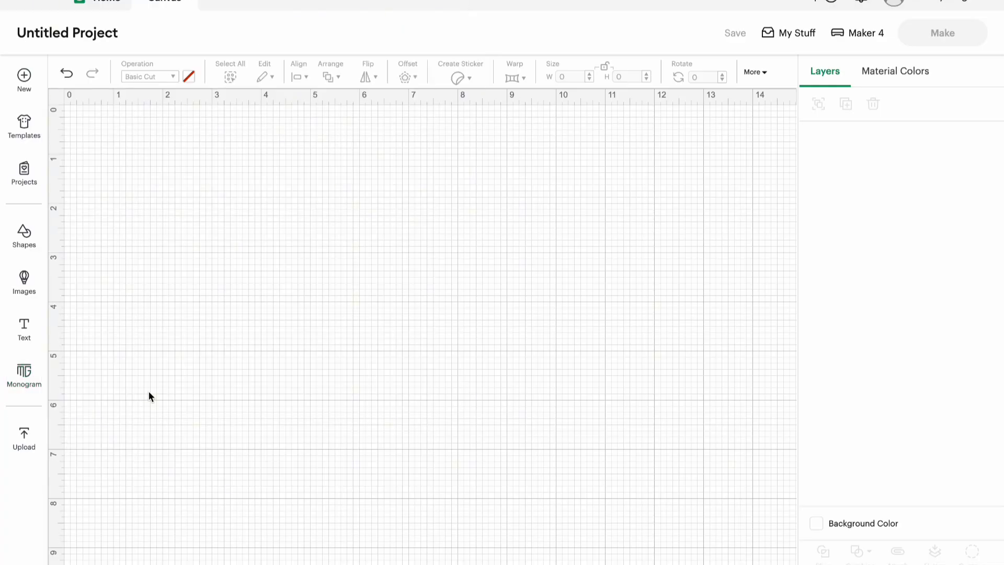
pyautogui.click(30, 444)
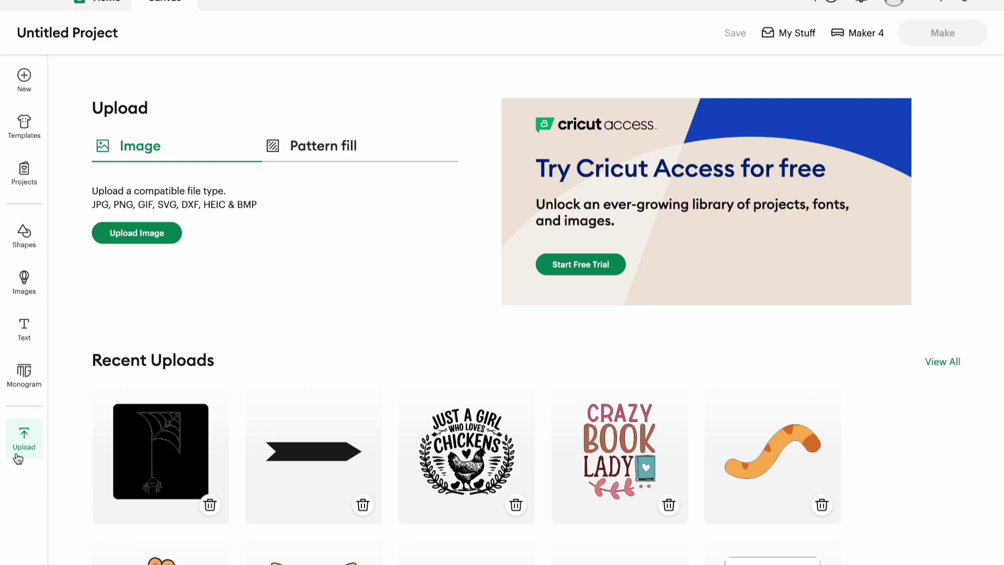
# Upload ChatGPT Ghost.svg from the computer as a new image onto the canvas.
pyautogui.click(154, 231)
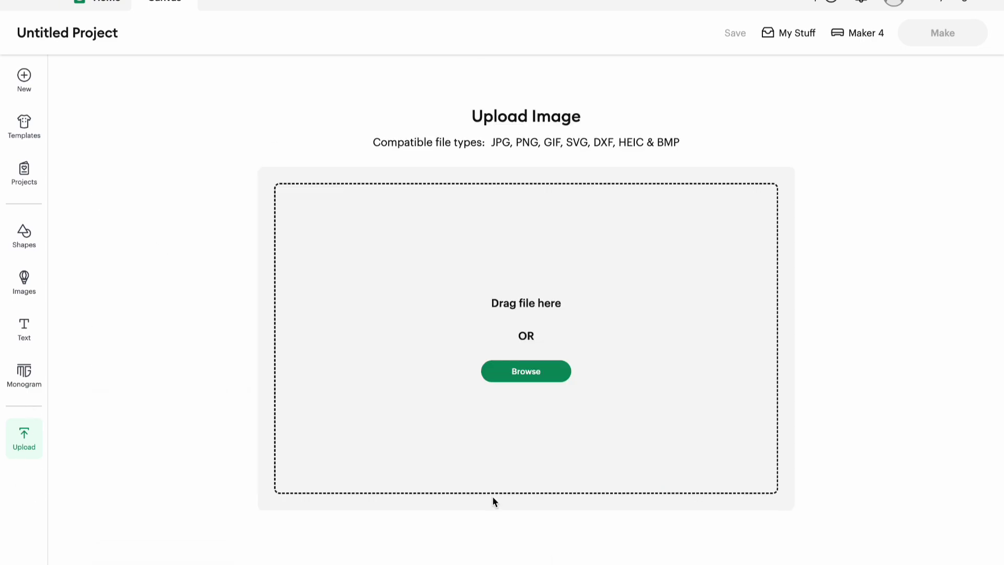
pyautogui.click(517, 375)
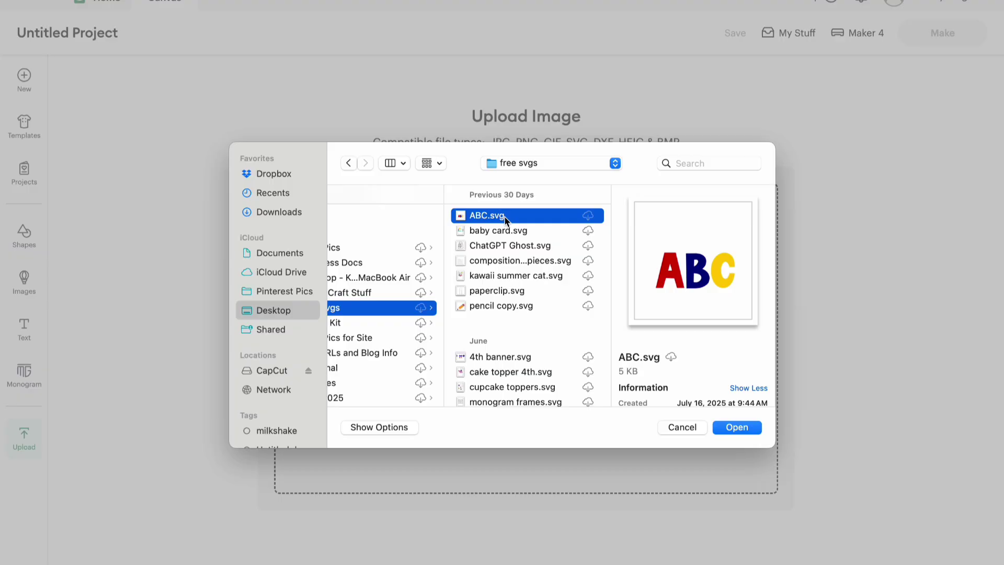
pyautogui.click(492, 249)
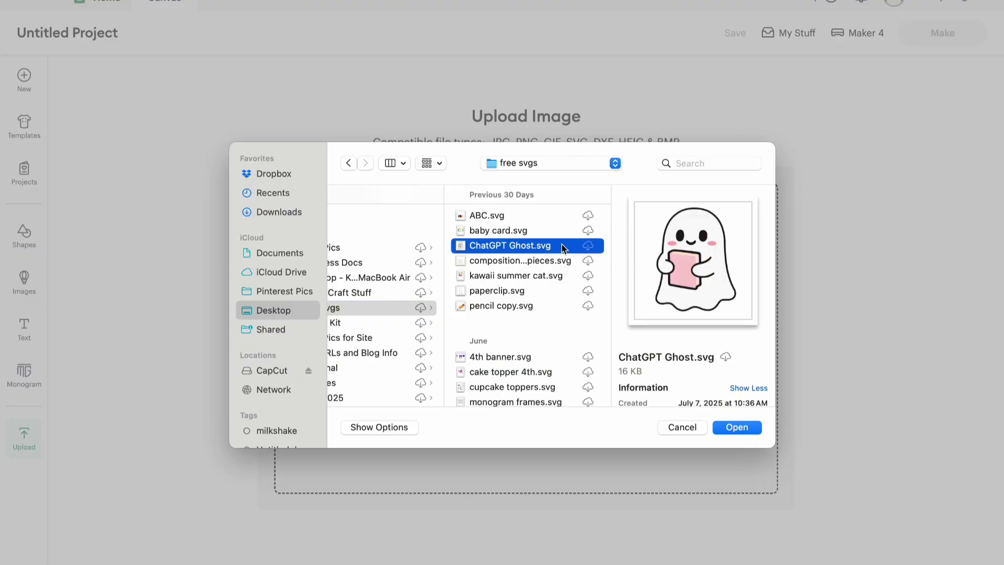
pyautogui.click(744, 426)
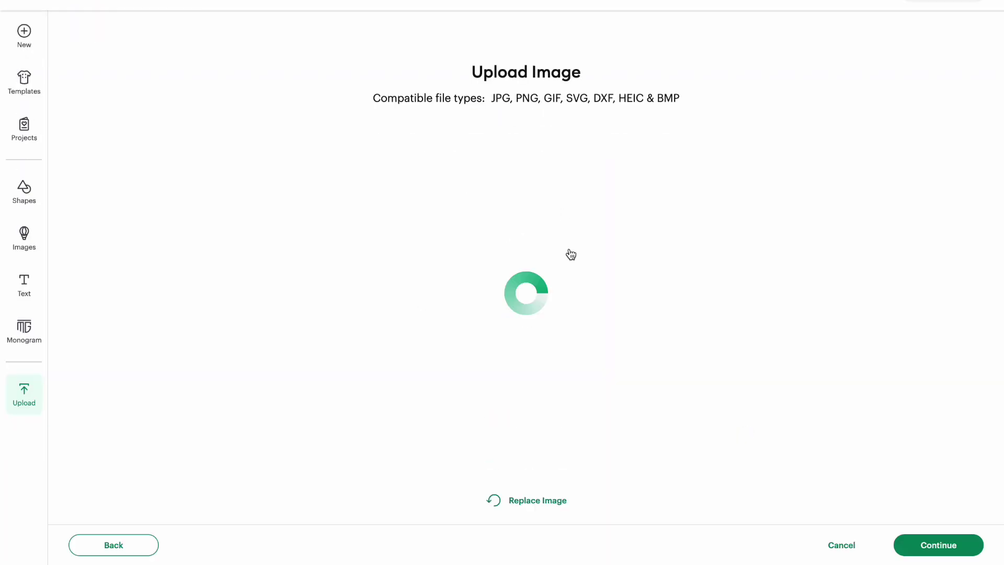
pyautogui.click(962, 553)
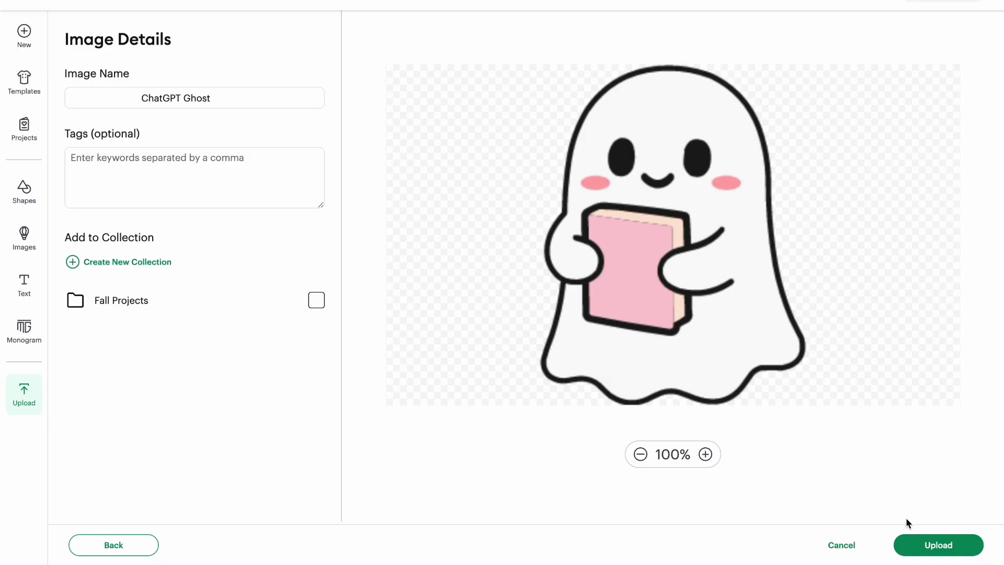
pyautogui.click(948, 545)
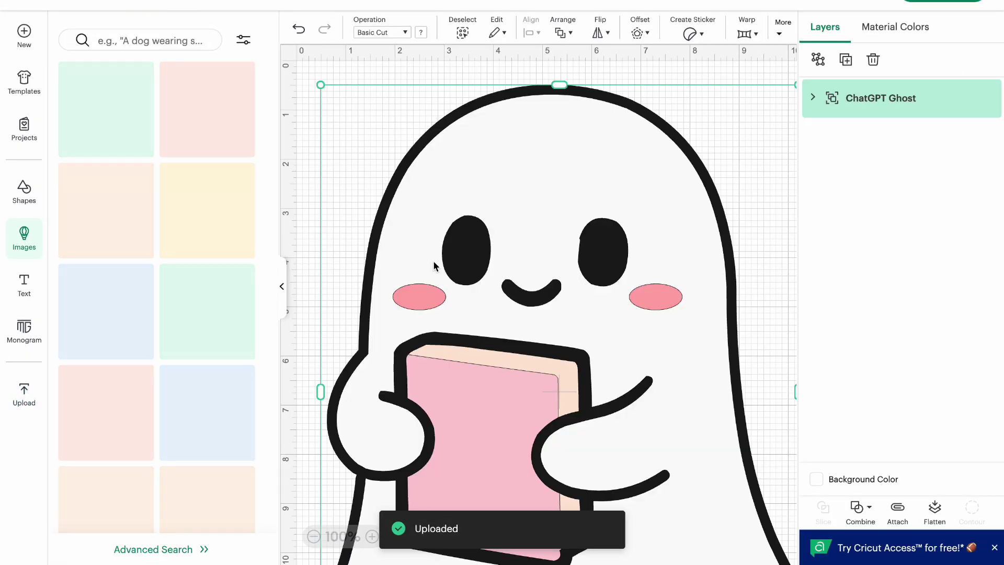
# Expand the ChatGPT Ghost group and select each of its five layers in turn.
pyautogui.click(813, 99)
pyautogui.click(882, 149)
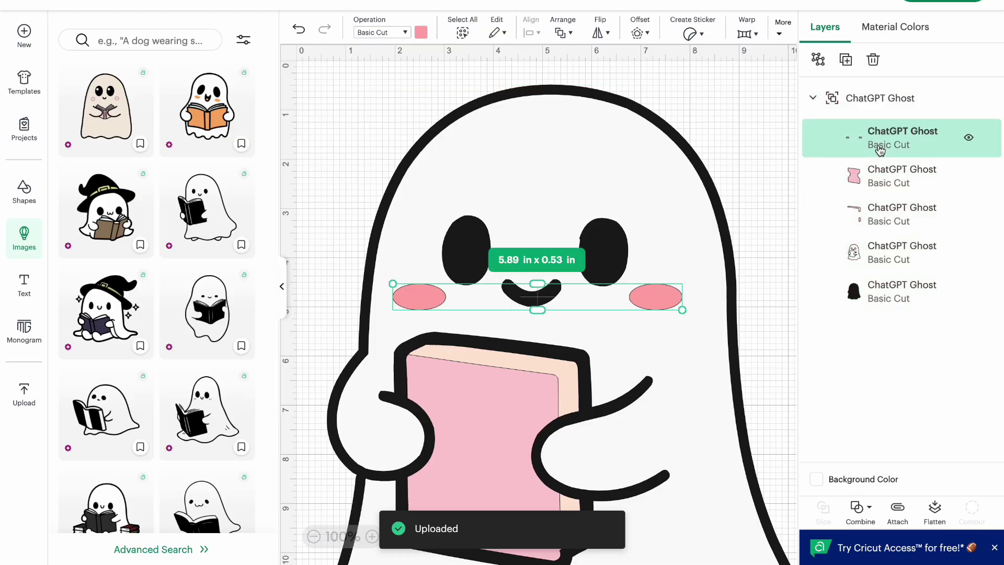
pyautogui.click(883, 180)
pyautogui.click(884, 220)
pyautogui.click(884, 258)
pyautogui.click(883, 298)
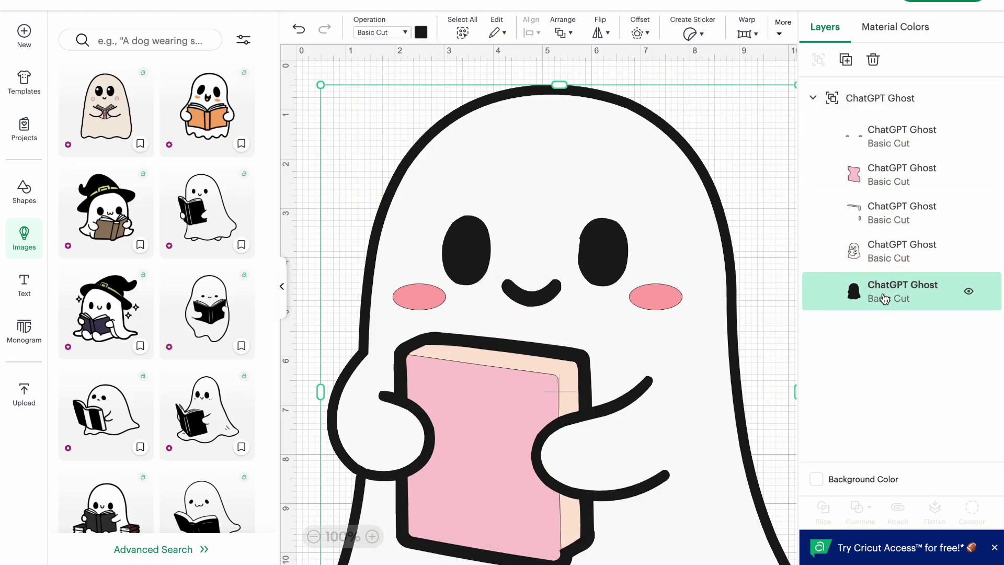
# Start Make, back out, then select the whole ghost group to show its size settings.
pyautogui.click(906, 15)
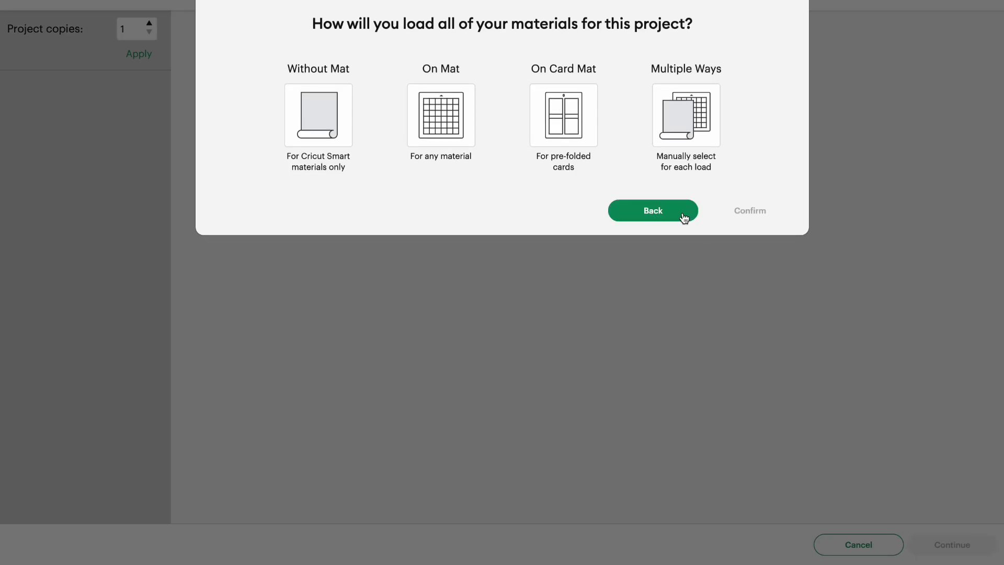
pyautogui.click(684, 218)
pyautogui.click(596, 345)
pyautogui.click(749, 30)
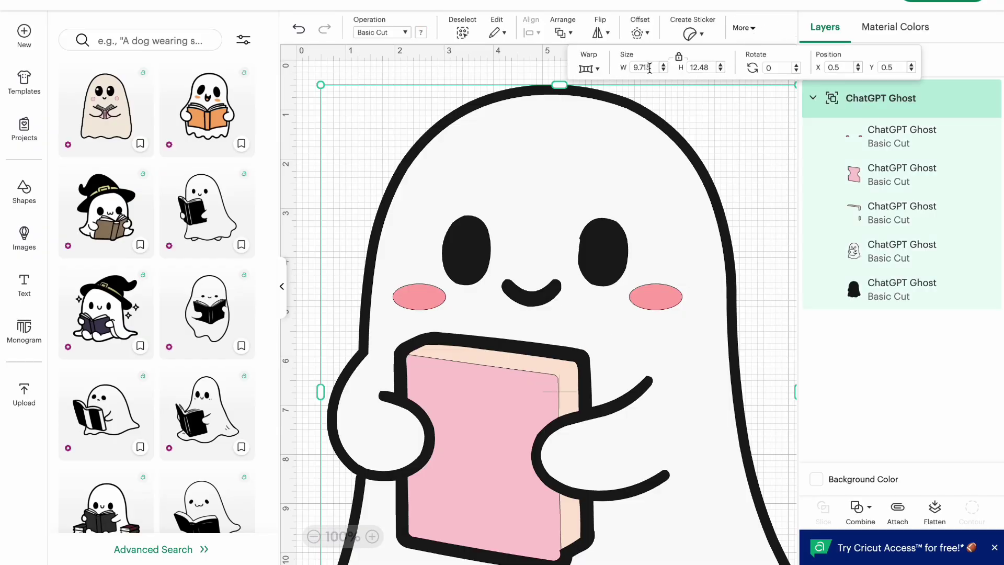
# Preview cut mats 1 through 4, then return to the design canvas.
pyautogui.click(941, 1)
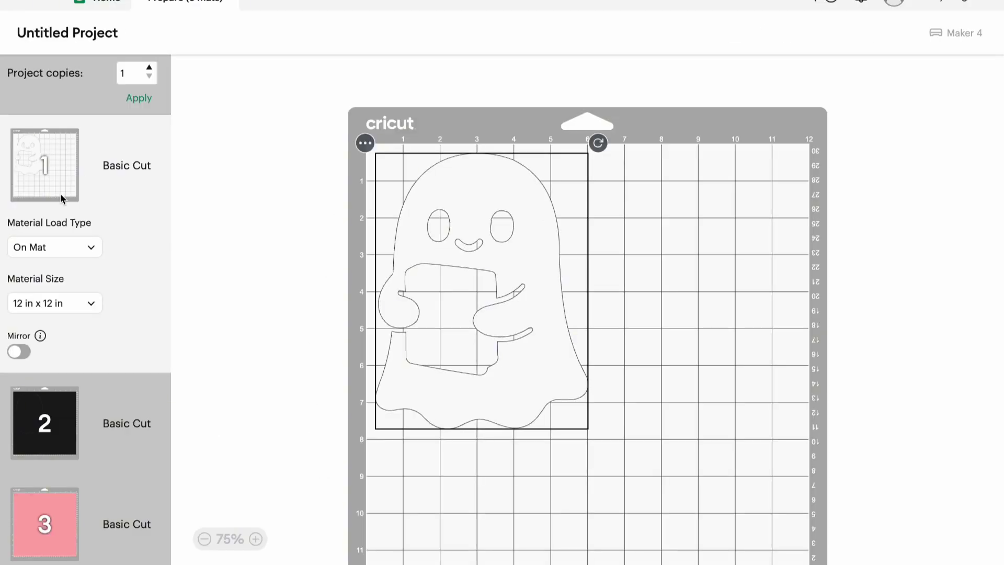
pyautogui.click(68, 443)
pyautogui.scroll(-2, 68, 437)
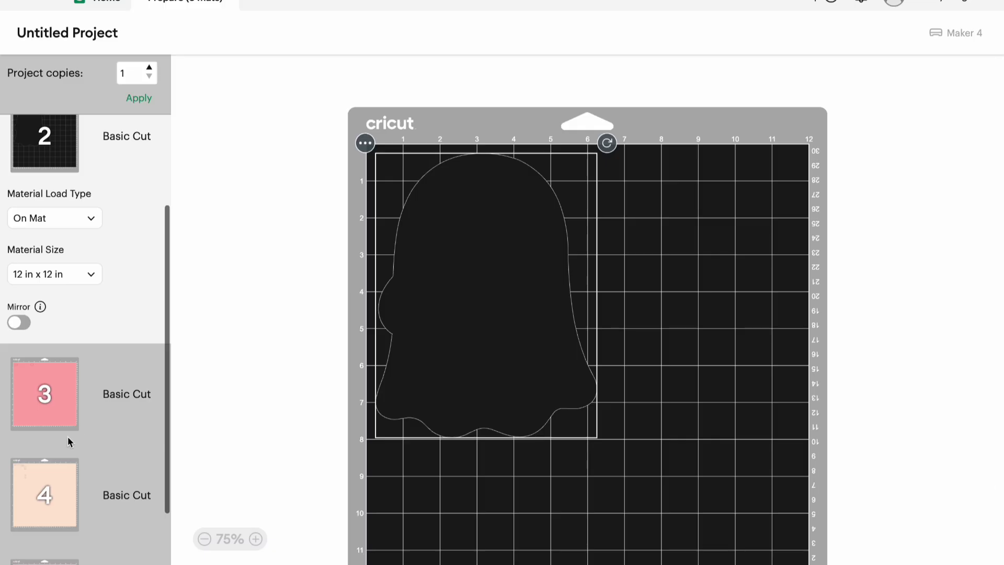
pyautogui.click(67, 407)
pyautogui.click(67, 494)
pyautogui.click(45, 142)
pyautogui.scroll(2, 42, 154)
pyautogui.click(42, 153)
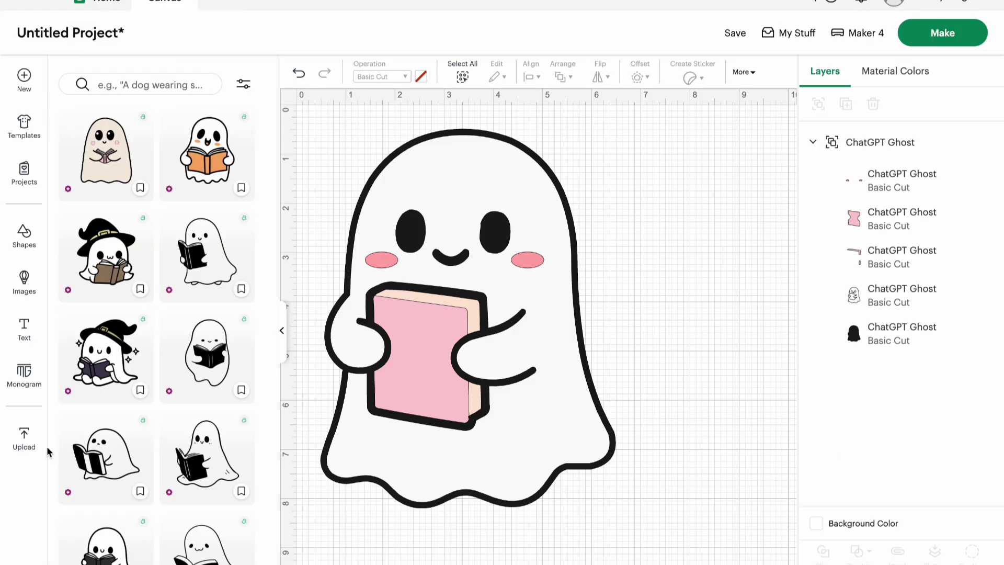
pyautogui.click(36, 444)
# Load fall gnome.png as a new upload and accept it past background removal.
pyautogui.click(138, 235)
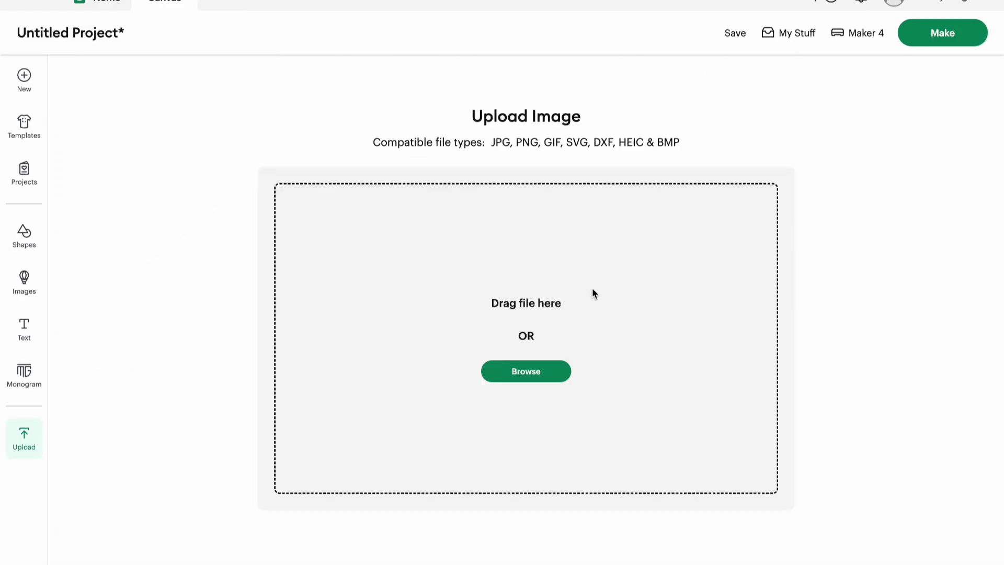
pyautogui.click(542, 379)
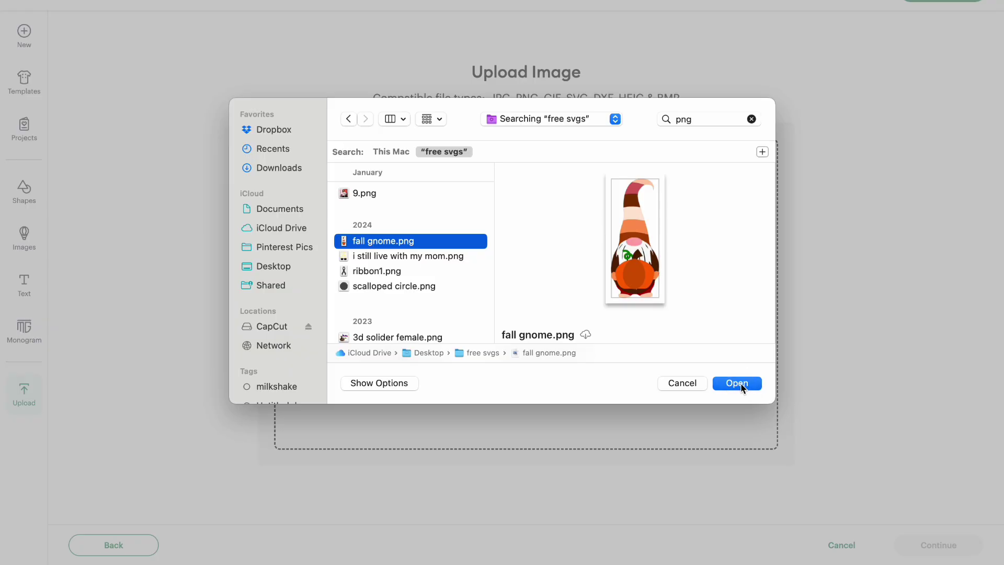
pyautogui.click(742, 385)
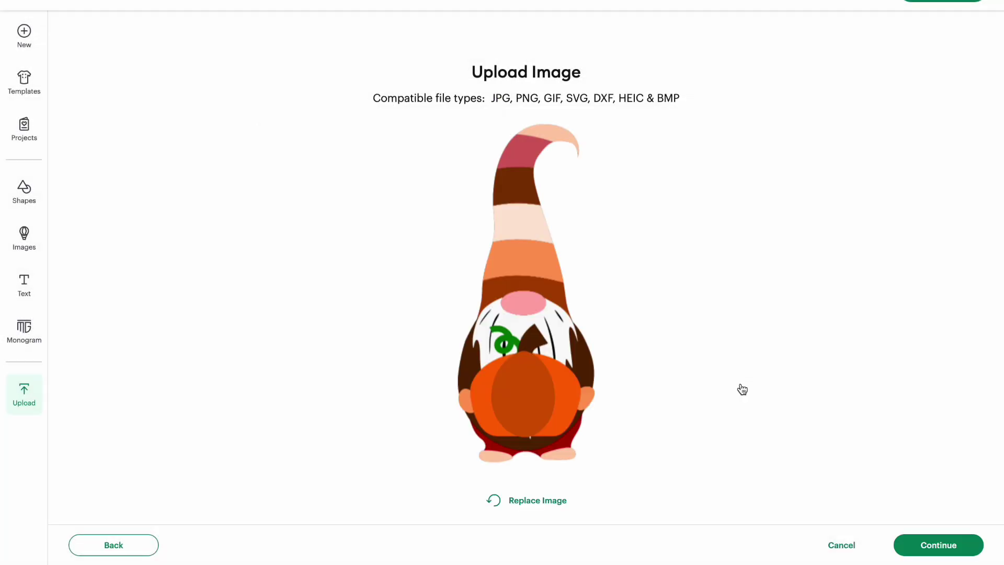
pyautogui.click(968, 547)
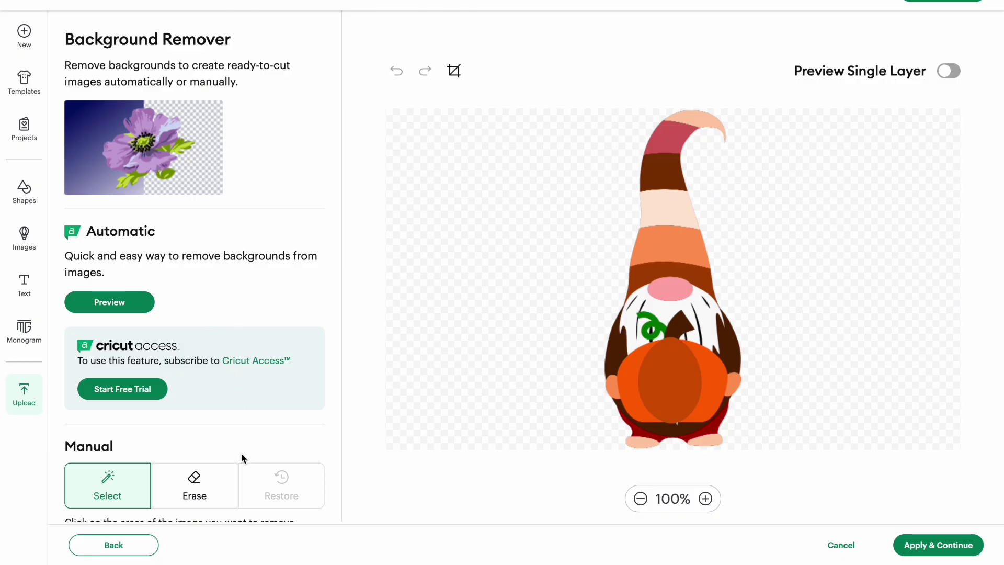
pyautogui.scroll(-3, 240, 452)
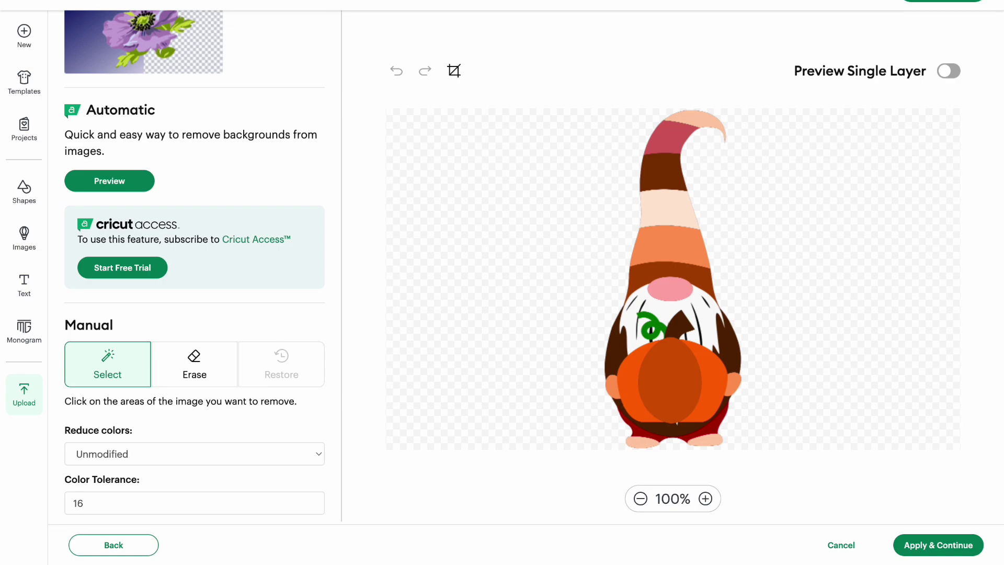
pyautogui.click(949, 545)
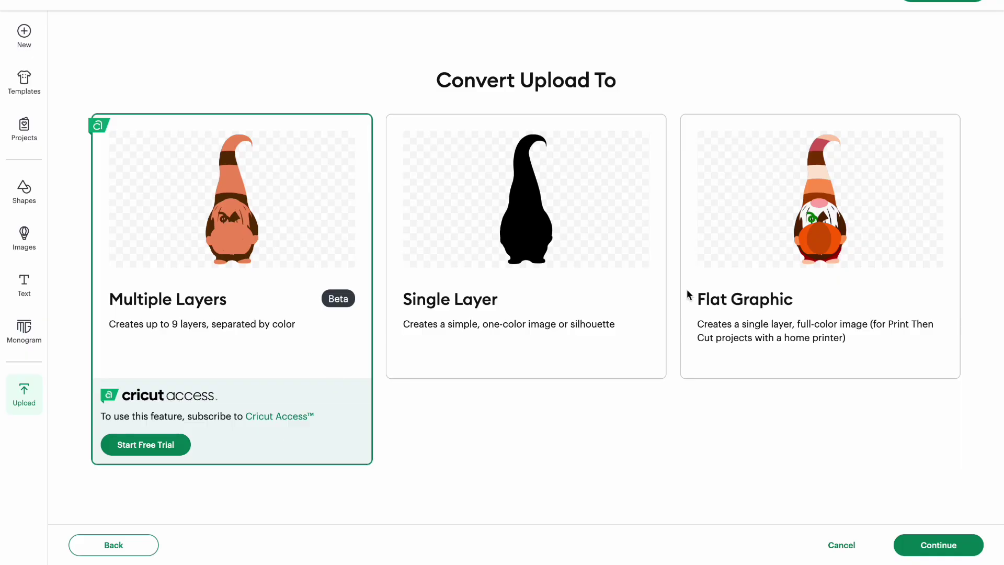
# Upload the gnome as a full-colour Flat Graphic and place it beside the ghost.
pyautogui.click(516, 280)
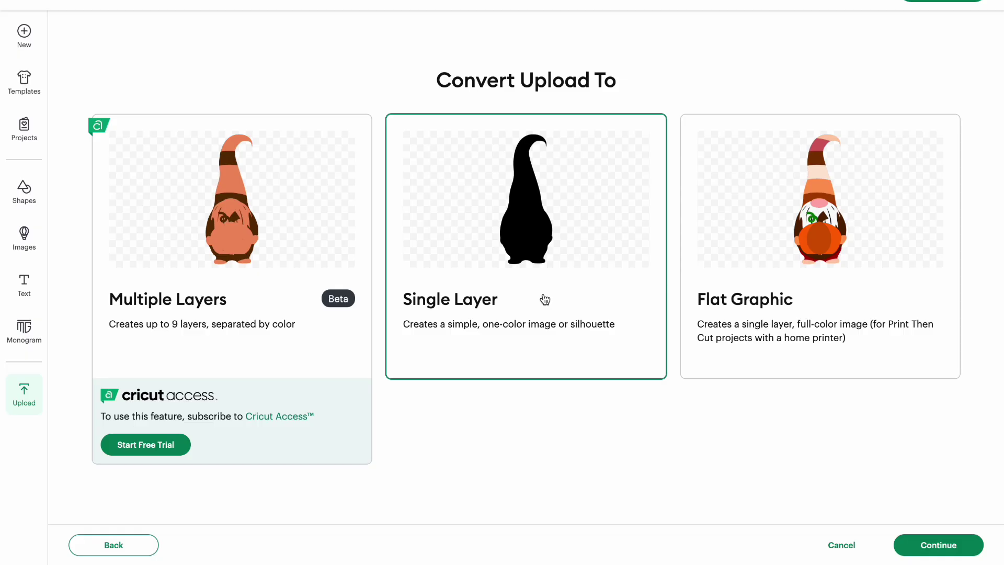
pyautogui.click(723, 319)
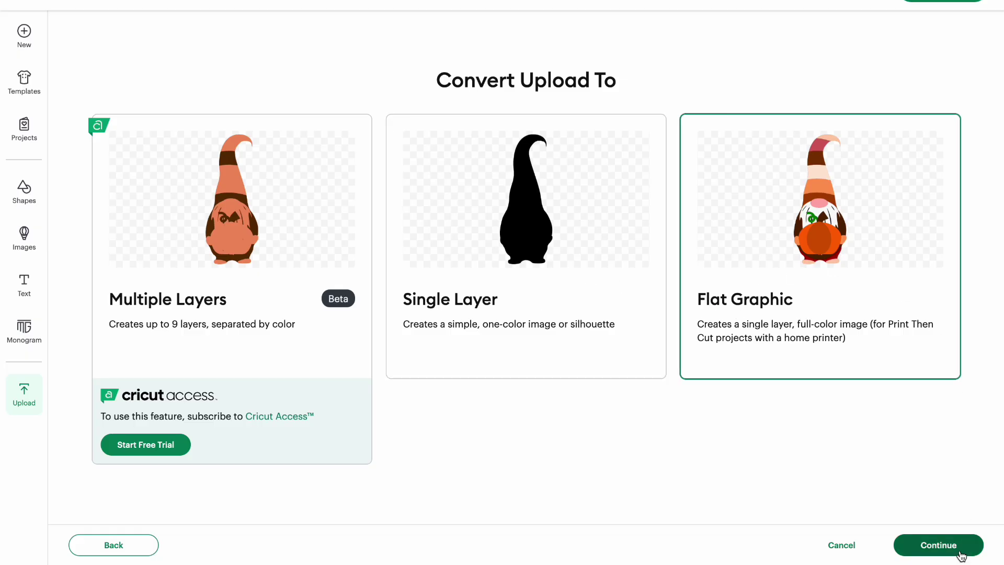
pyautogui.click(932, 544)
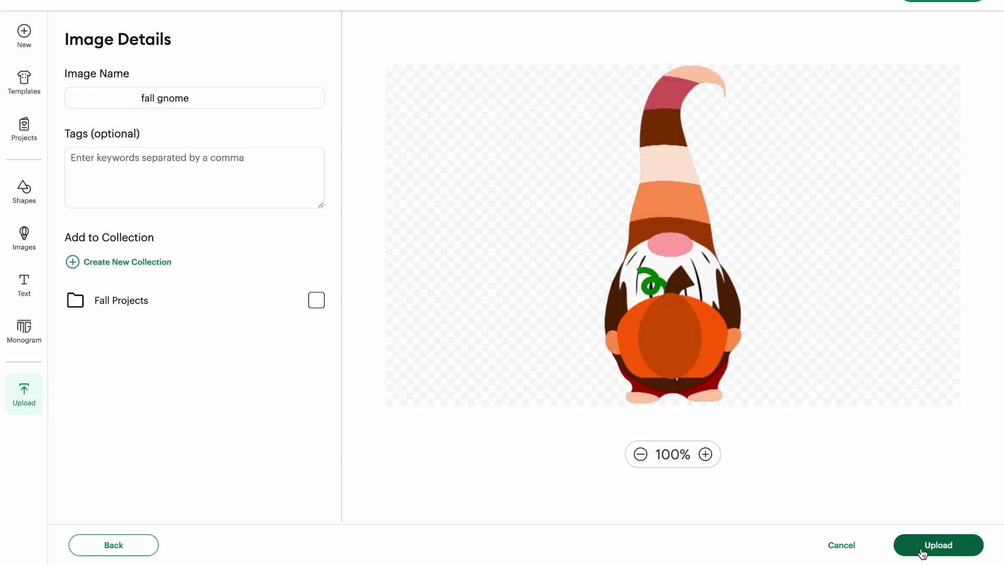
pyautogui.click(924, 552)
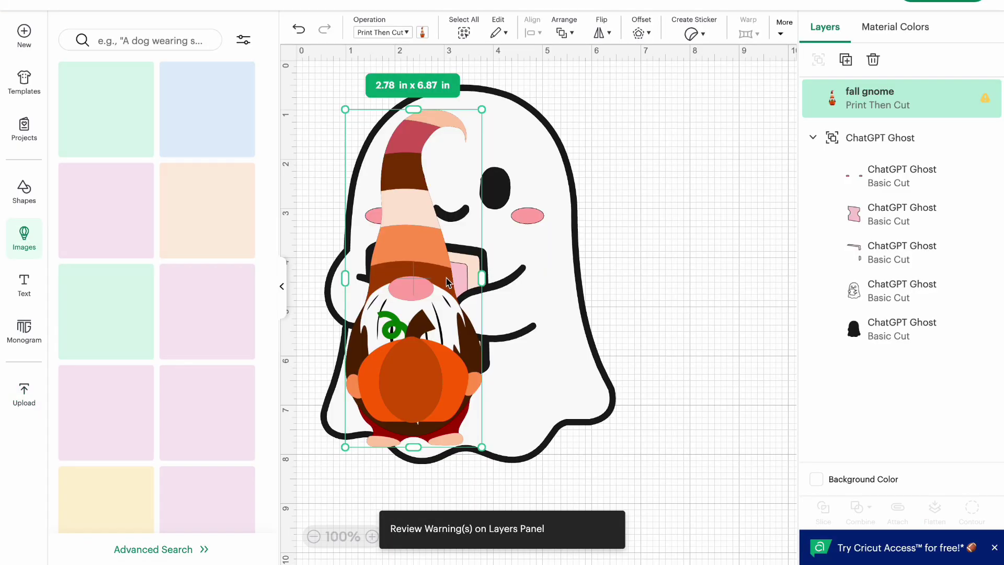
pyautogui.moveTo(429, 264); pyautogui.dragTo(691, 264)
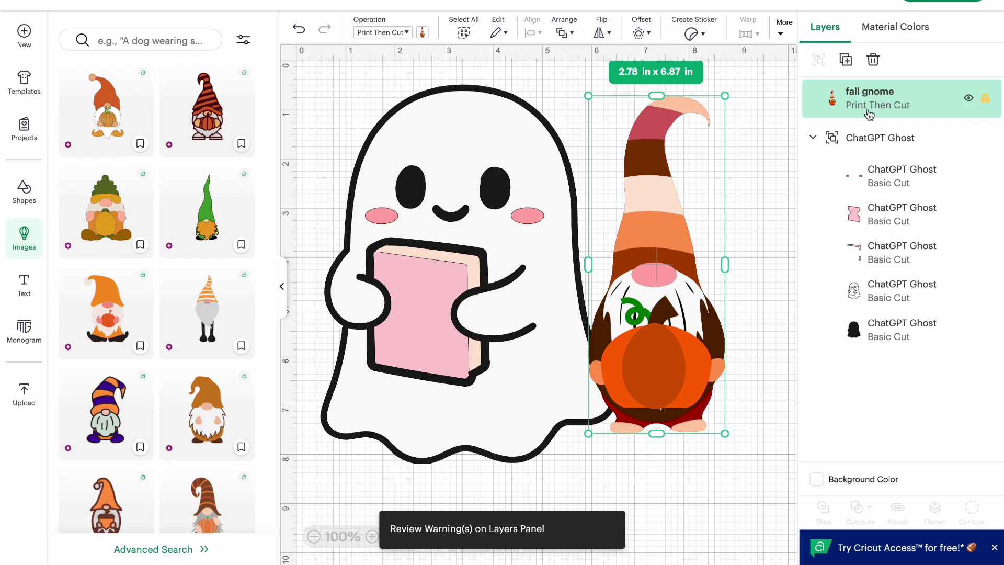
# Preview the gnome on its print-then-cut mat, then back on the canvas nudge it slightly.
pyautogui.press('Escape')
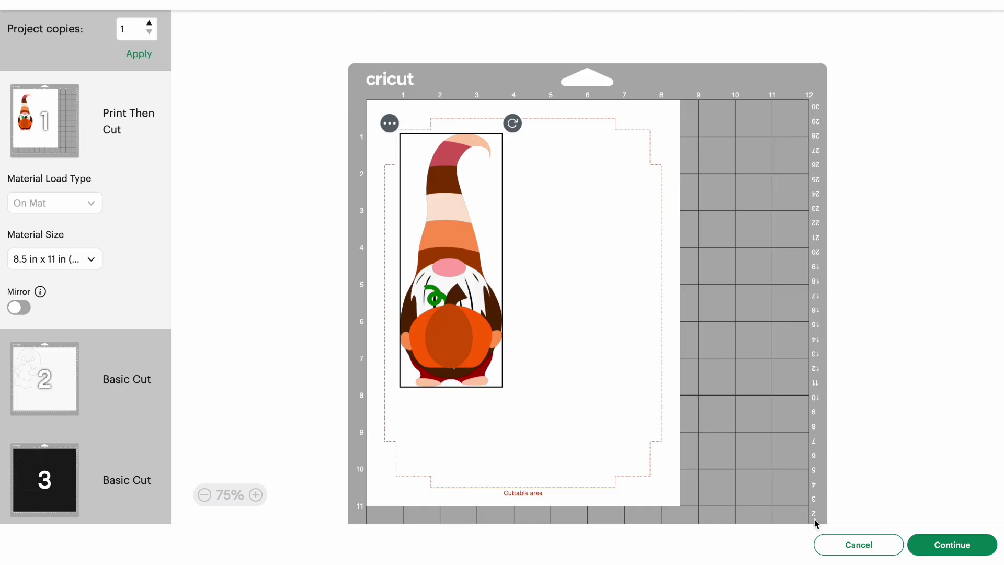
pyautogui.moveTo(844, 544)
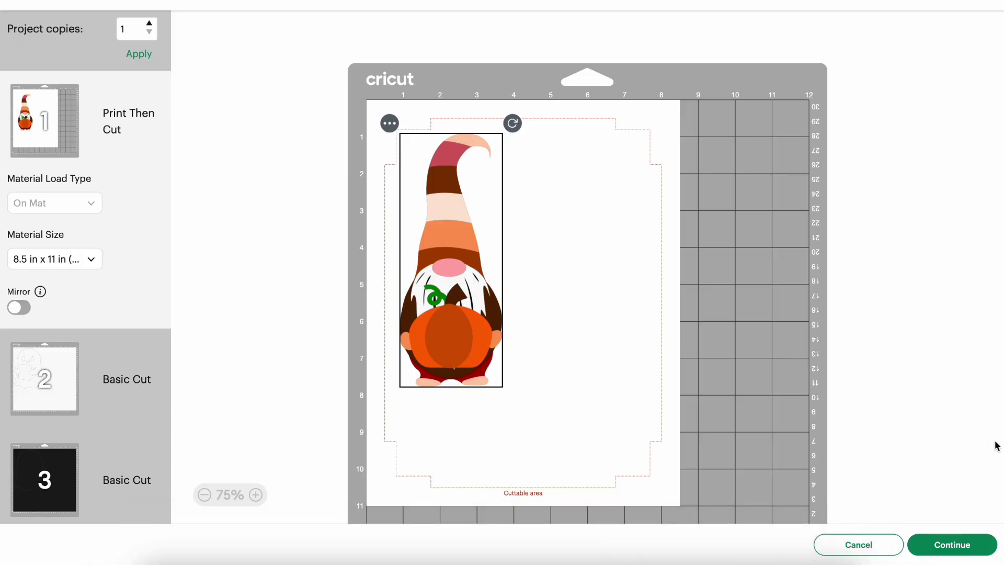
pyautogui.click(872, 544)
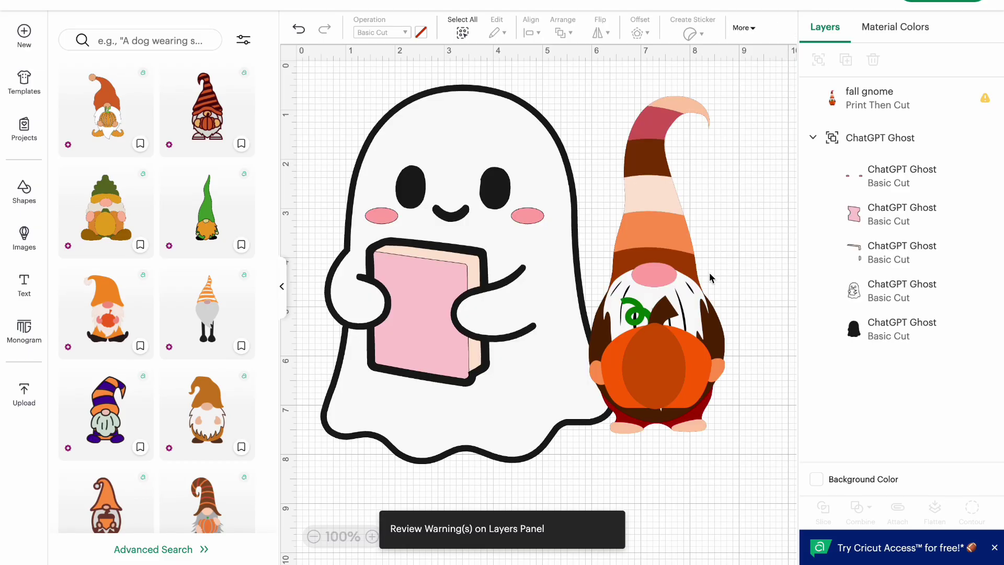
pyautogui.moveTo(660, 258); pyautogui.dragTo(683, 283)
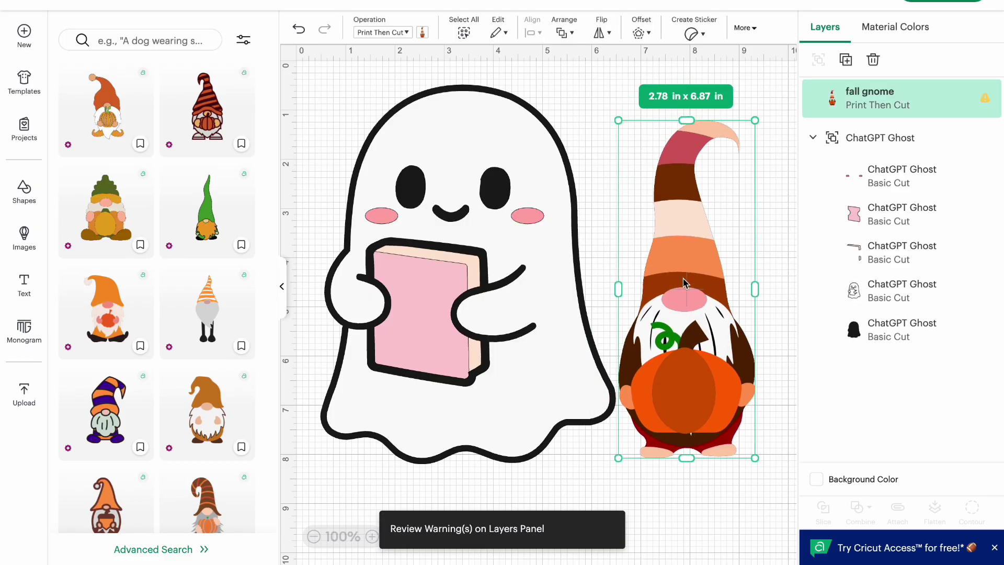
# Delete the fall gnome and then the ghost from the canvas.
pyautogui.click(282, 286)
pyautogui.click(284, 287)
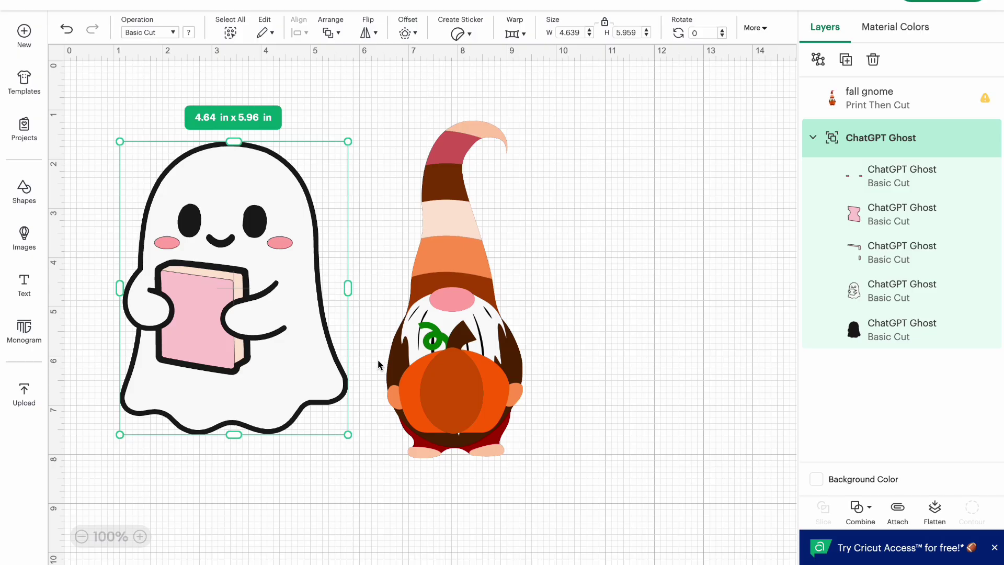
pyautogui.click(481, 403)
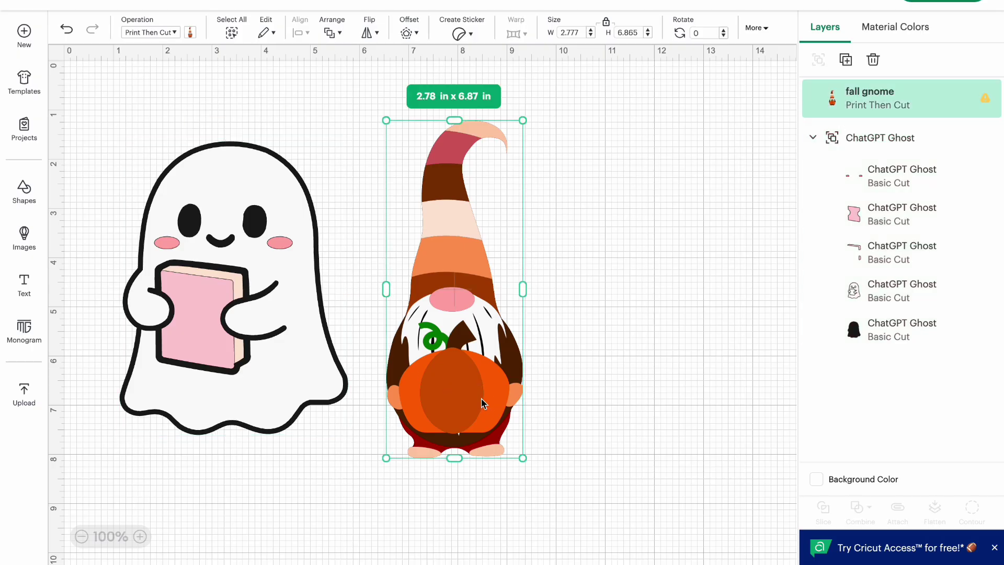
pyautogui.press('Delete')
pyautogui.click(267, 315)
pyautogui.press('Delete')
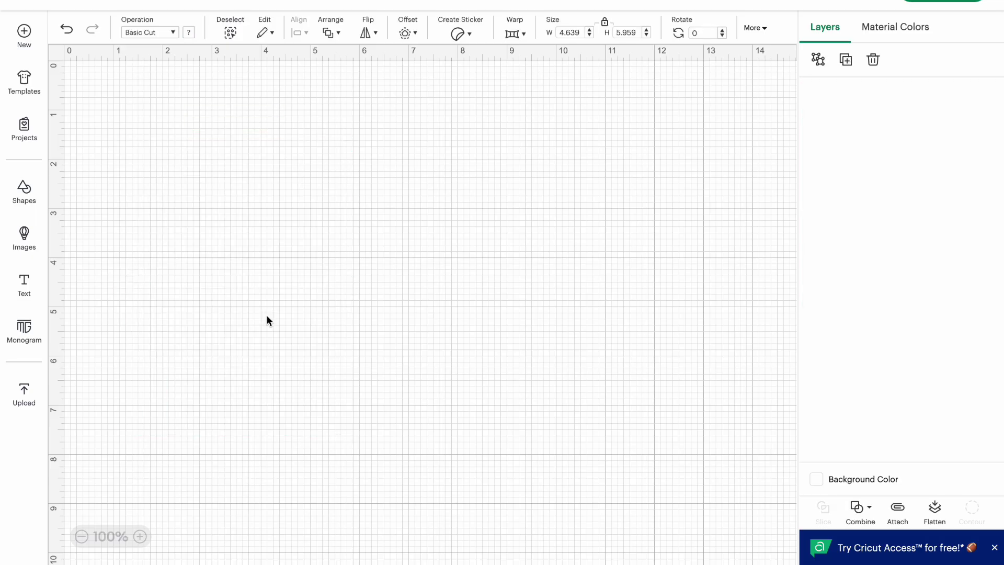